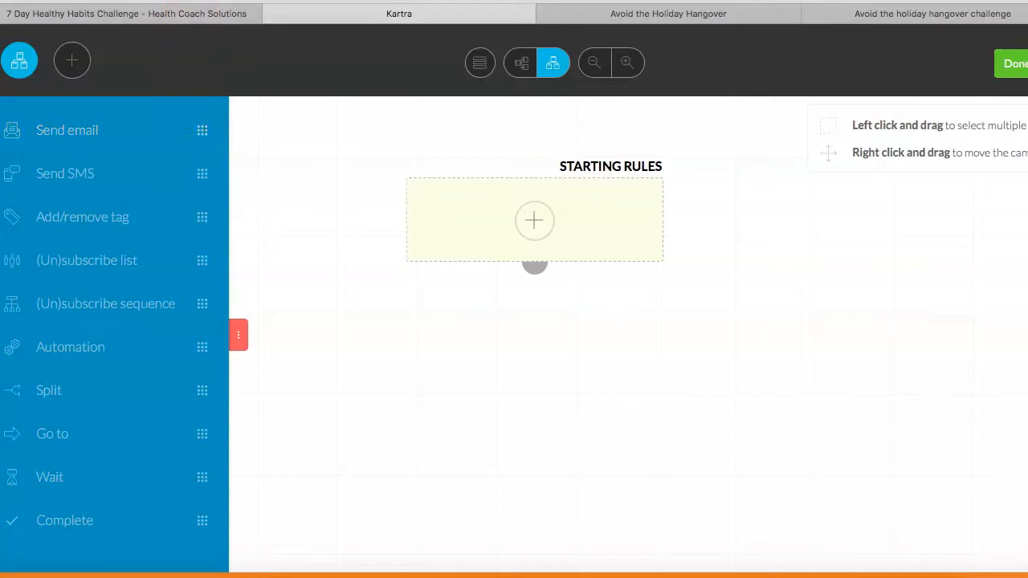
Add a Send email step to the sequence, running right after the previous step on all days at any time.
click(80, 133)
drag(81, 134, 513, 348)
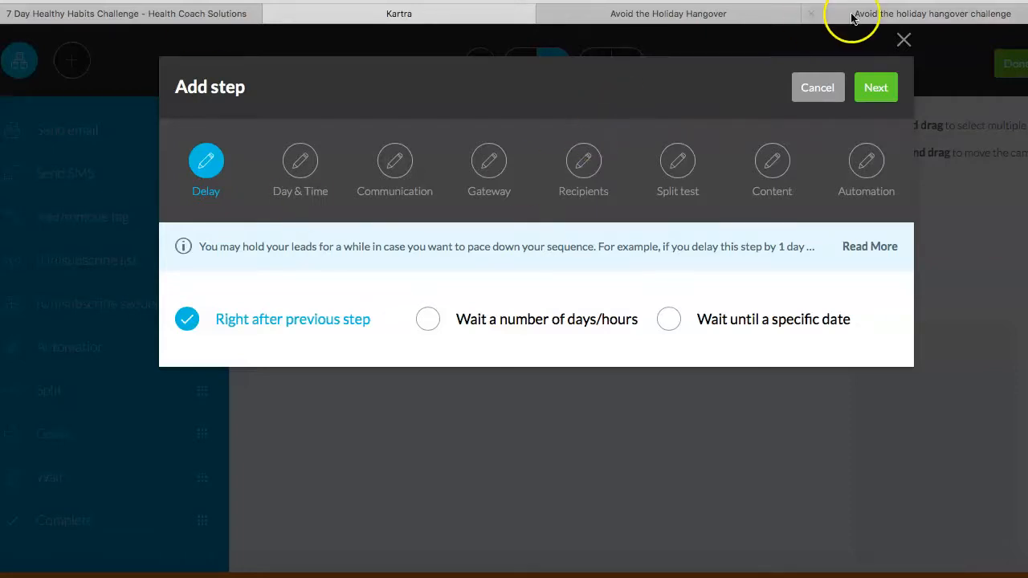
click(887, 88)
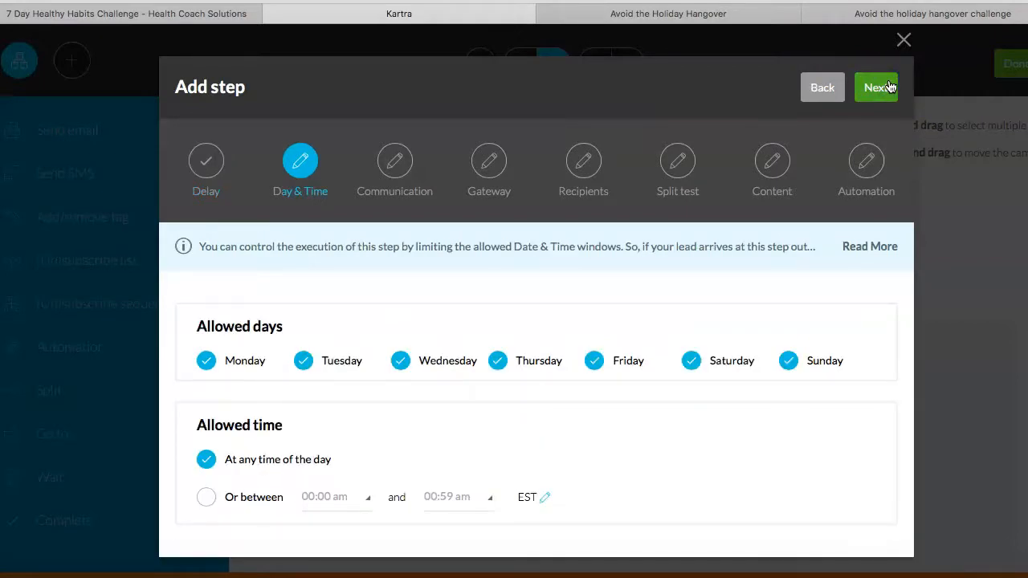
click(888, 89)
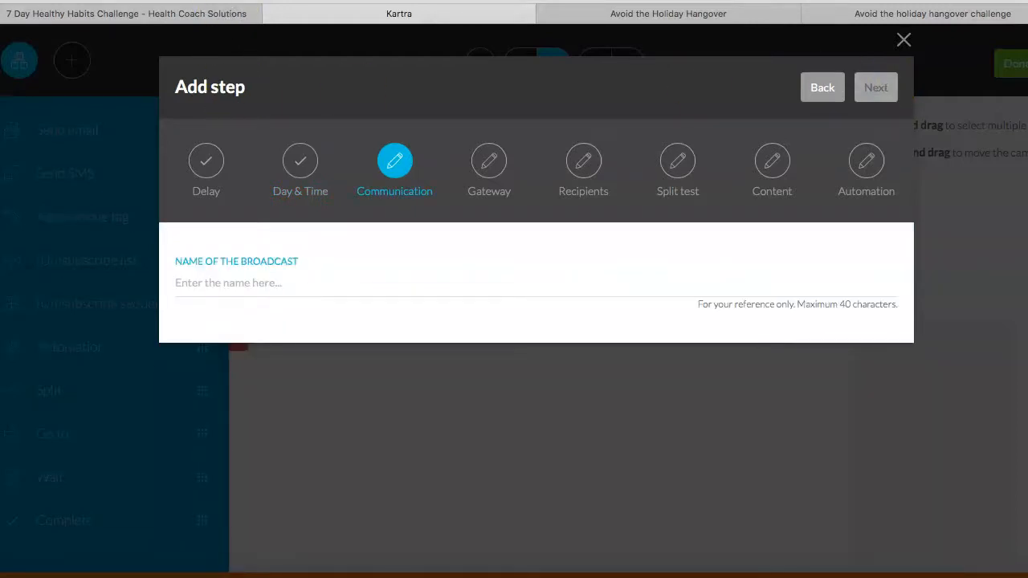
Name the broadcast "Welcome to the challenge" and continue to the gateway settings.
click(221, 285)
text(Wel)
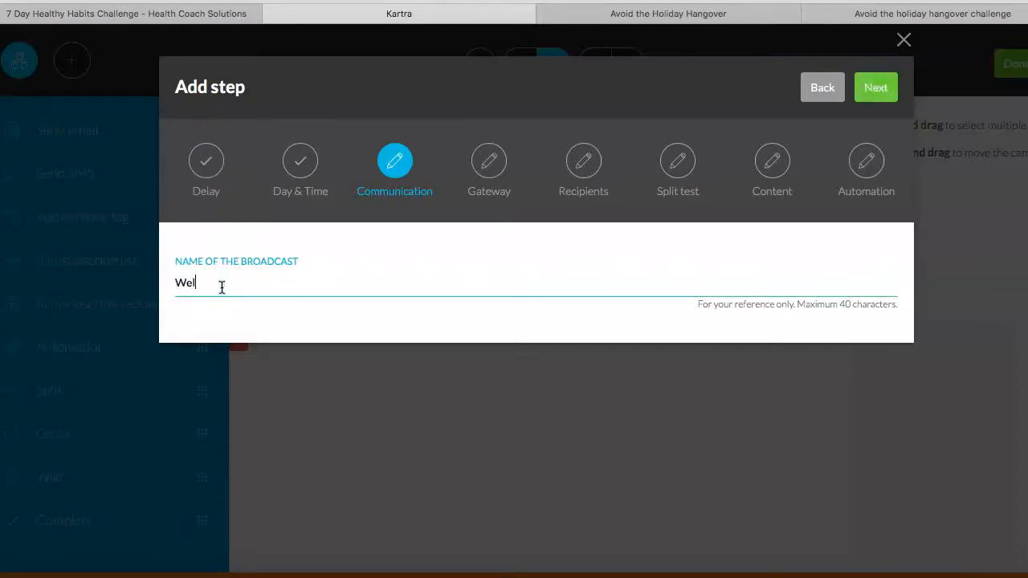
text(come to the challenge)
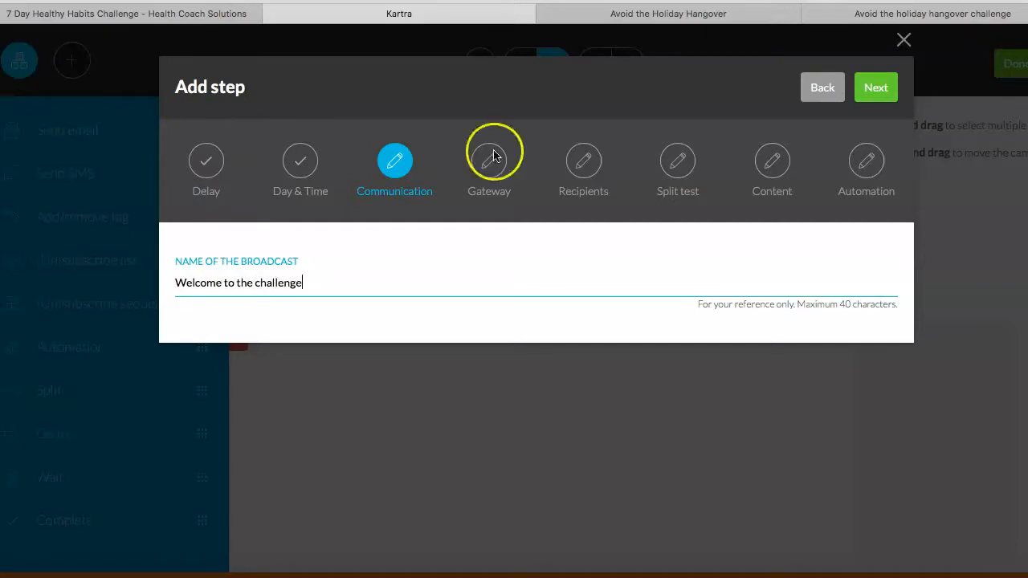
click(877, 89)
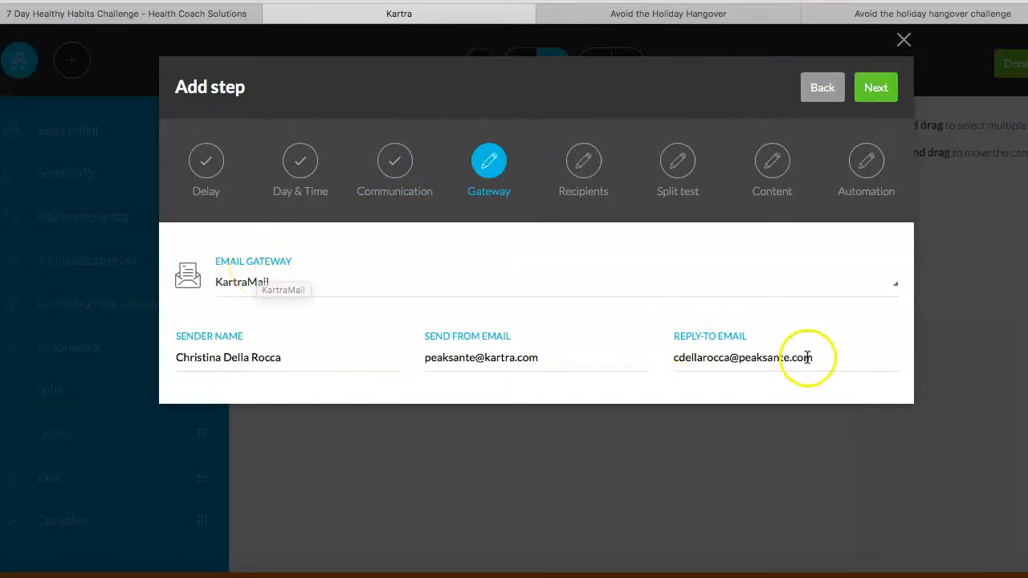
Replace the send-from email with the address used as the reply-to email and accept the gateway settings.
triple_click(666, 354)
key(super+c)
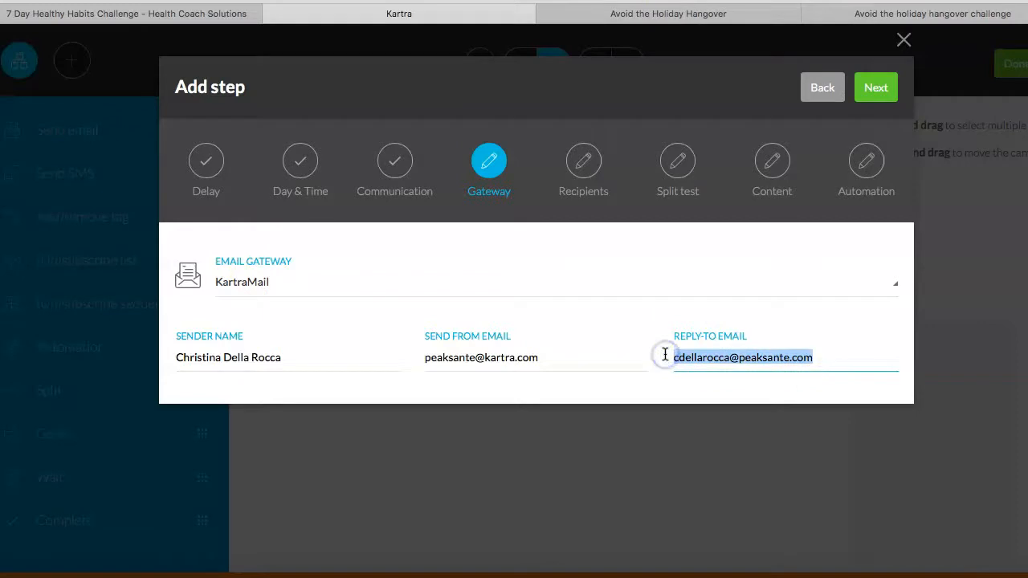
triple_click(425, 348)
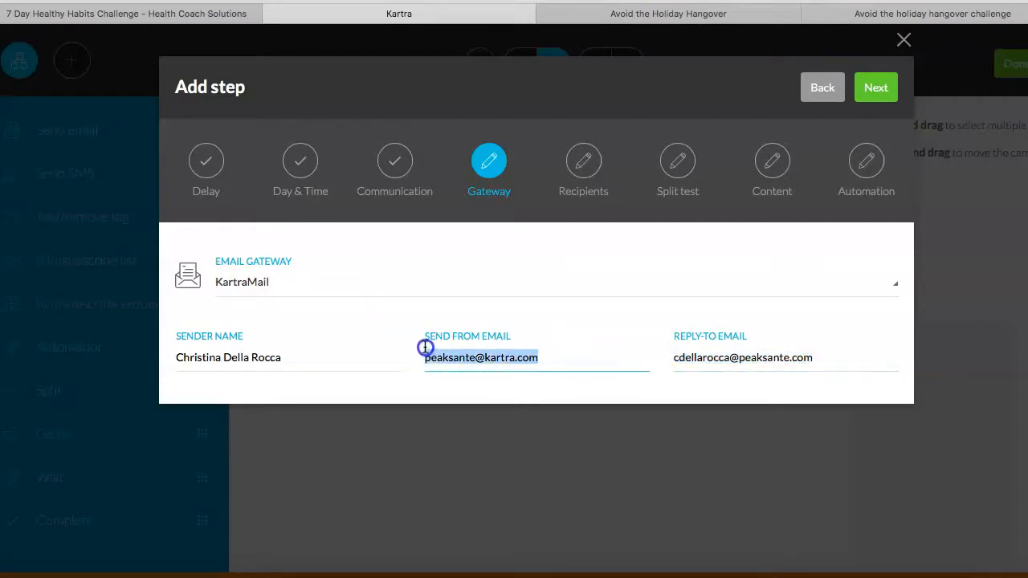
key(super+v)
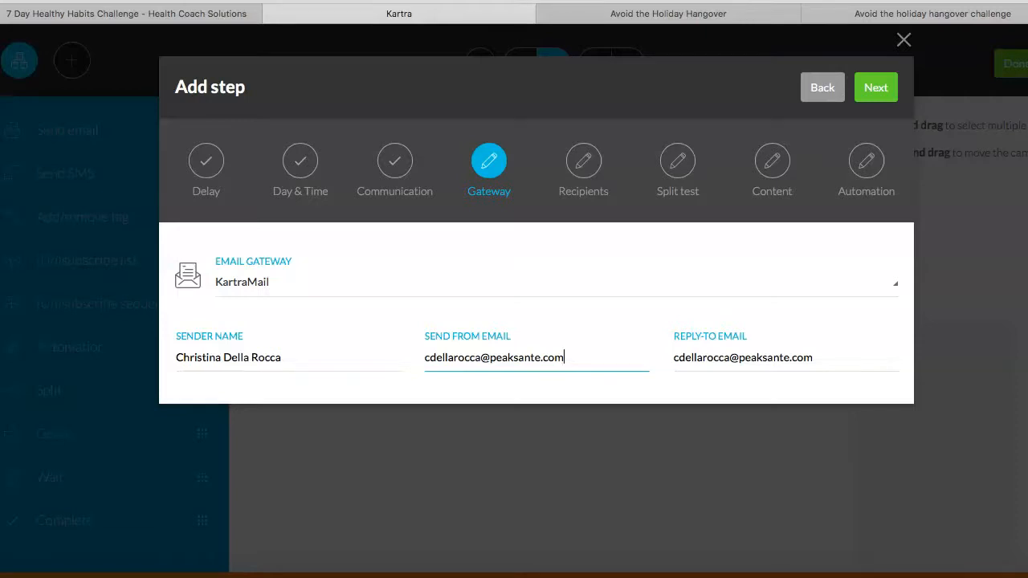
click(881, 88)
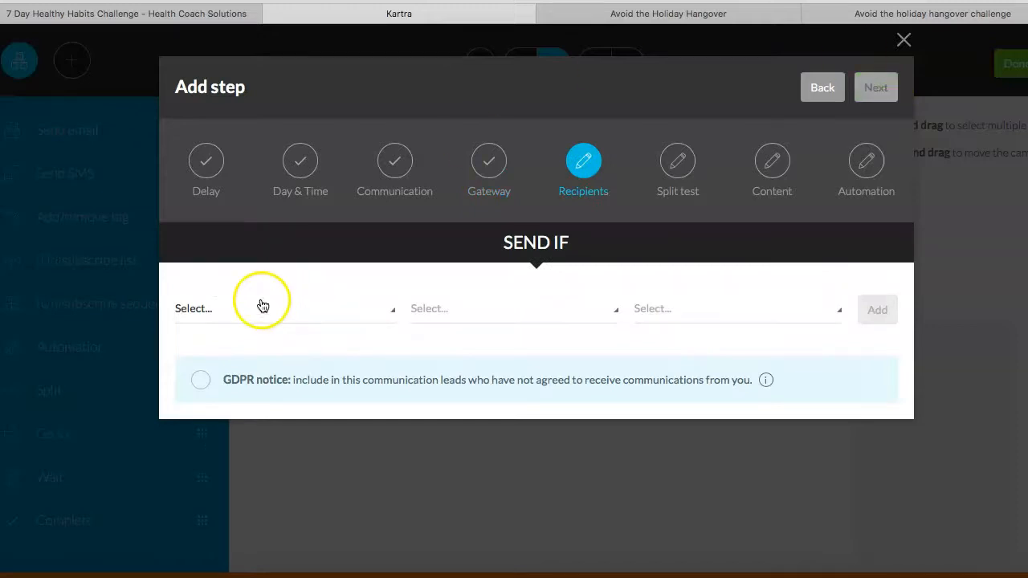
Add the recipient condition "Anyone reaching this step" and choose a single email for all recipients.
click(263, 306)
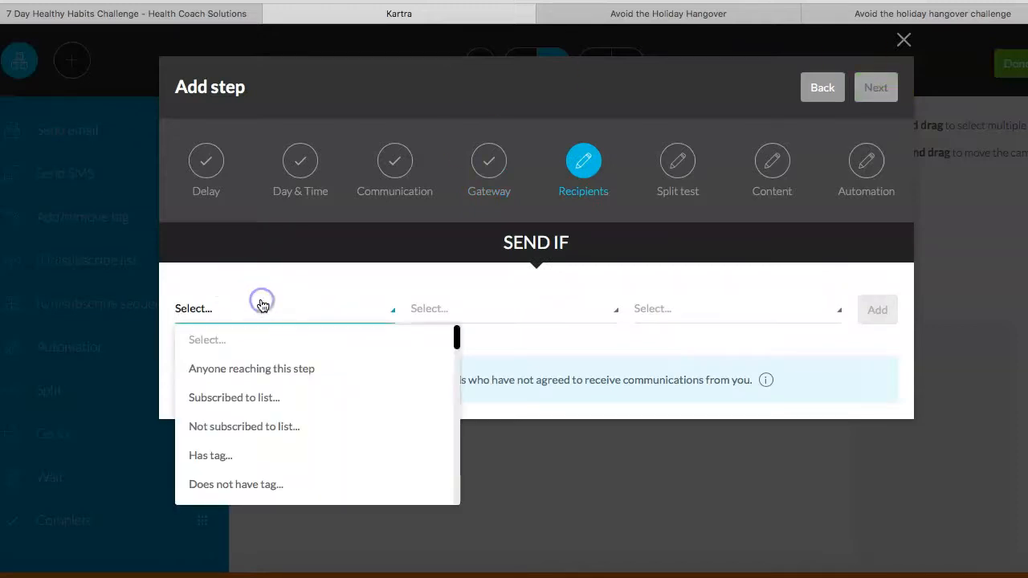
click(234, 374)
click(878, 310)
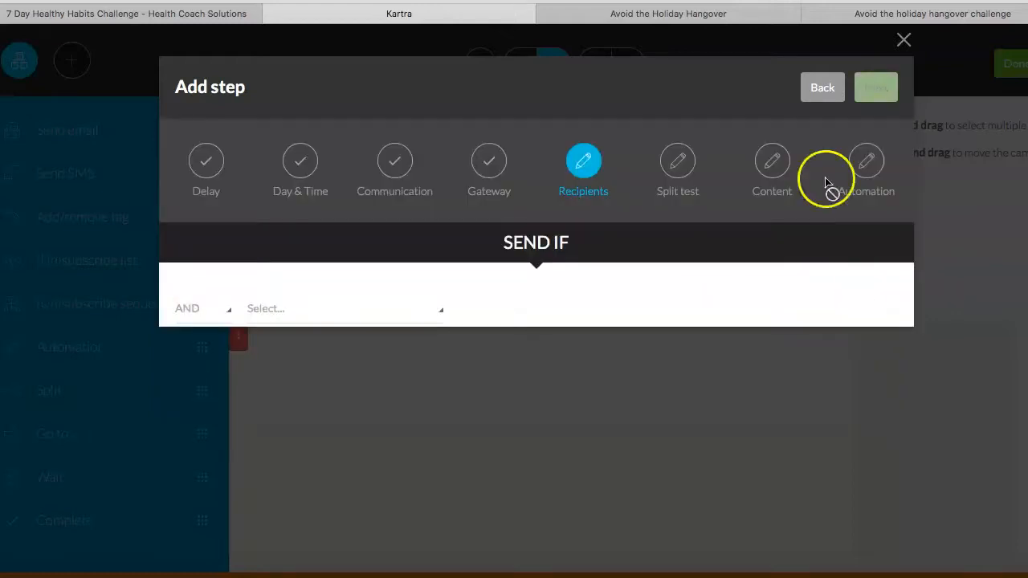
click(883, 104)
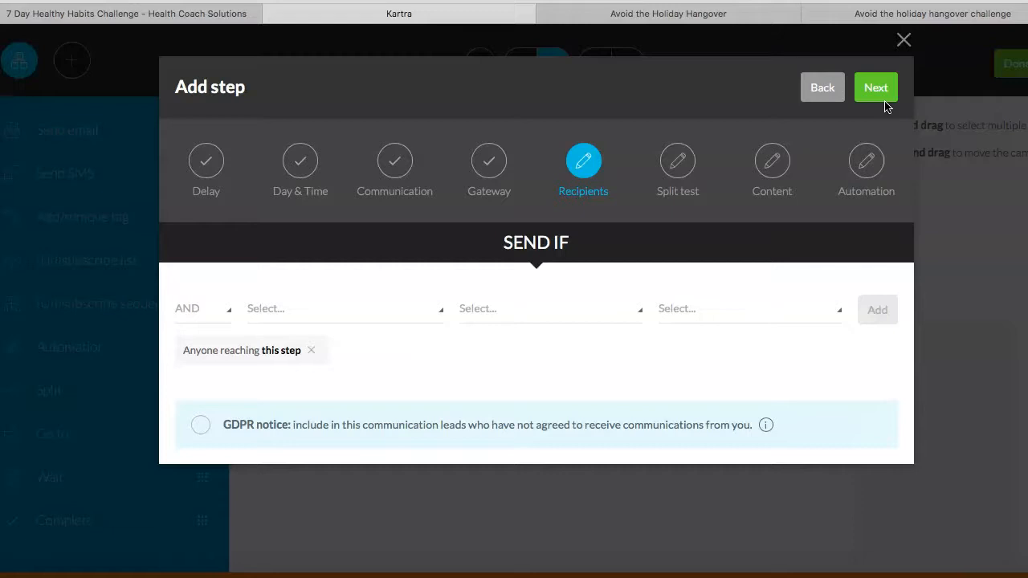
click(885, 105)
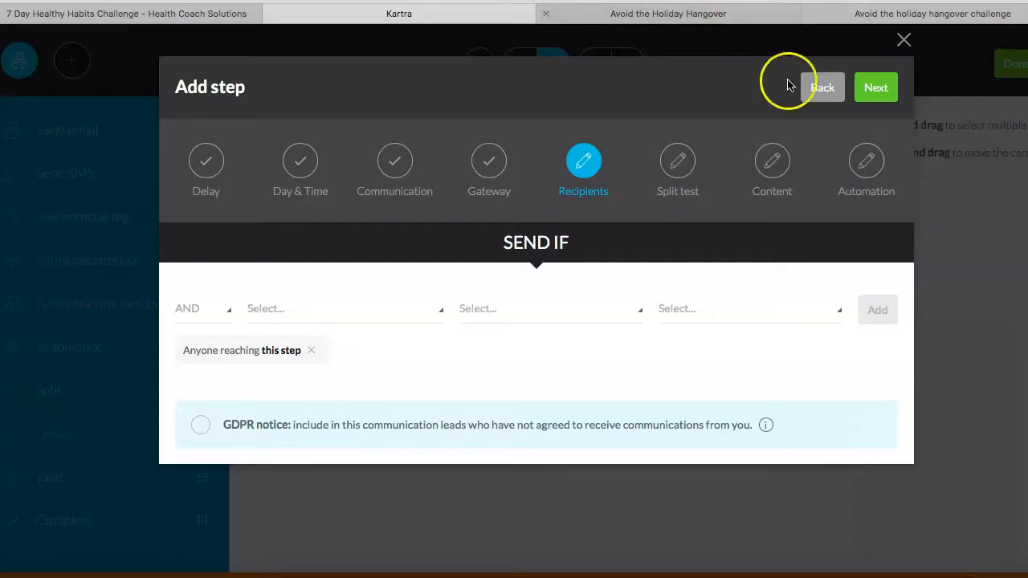
click(880, 93)
click(186, 272)
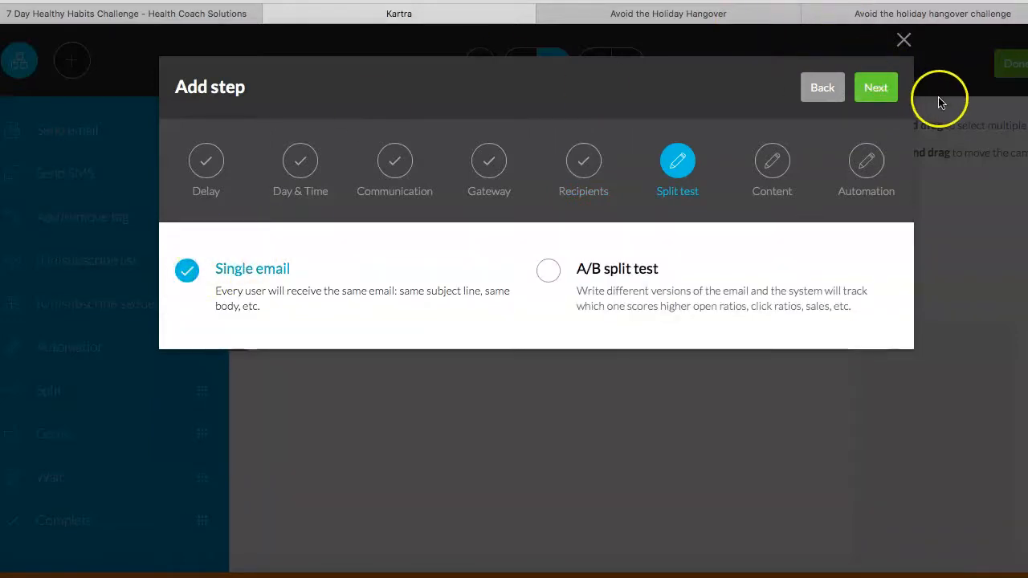
click(876, 90)
Copy the {first_name} dynamic variable into the email body.
scroll(608, 217, down, 1)
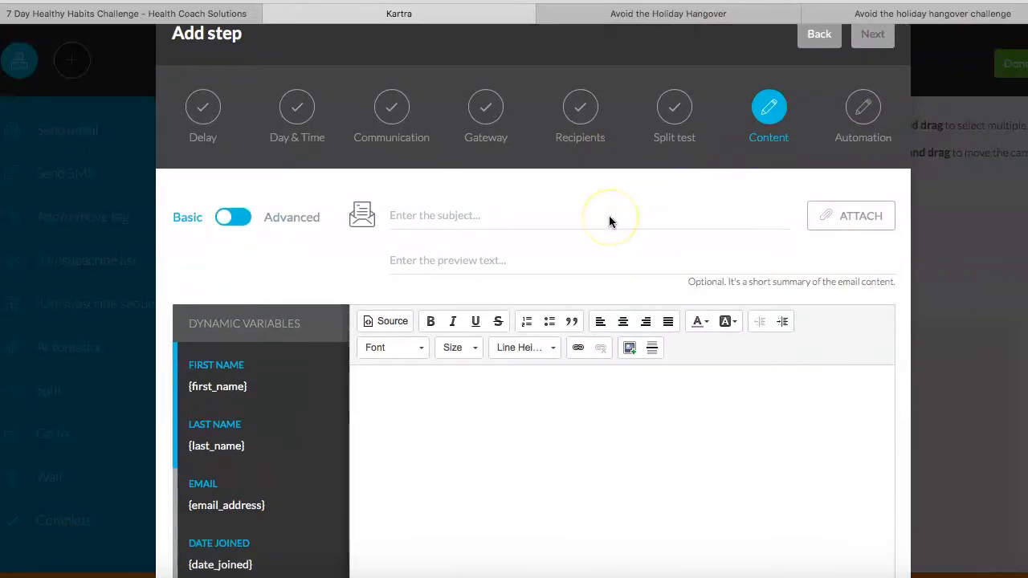
scroll(609, 217, down, 1)
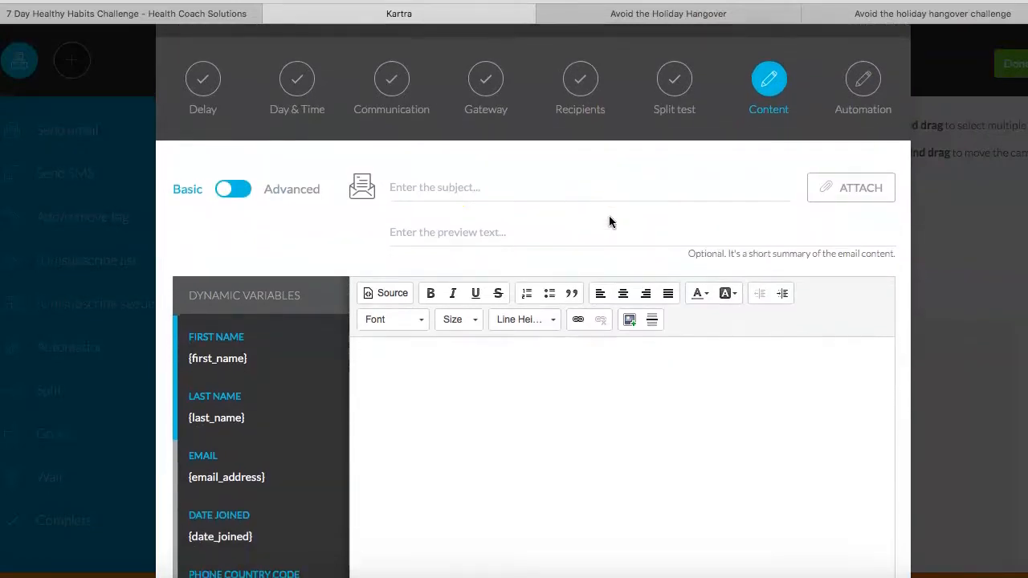
drag(264, 361, 182, 359)
key(super+c)
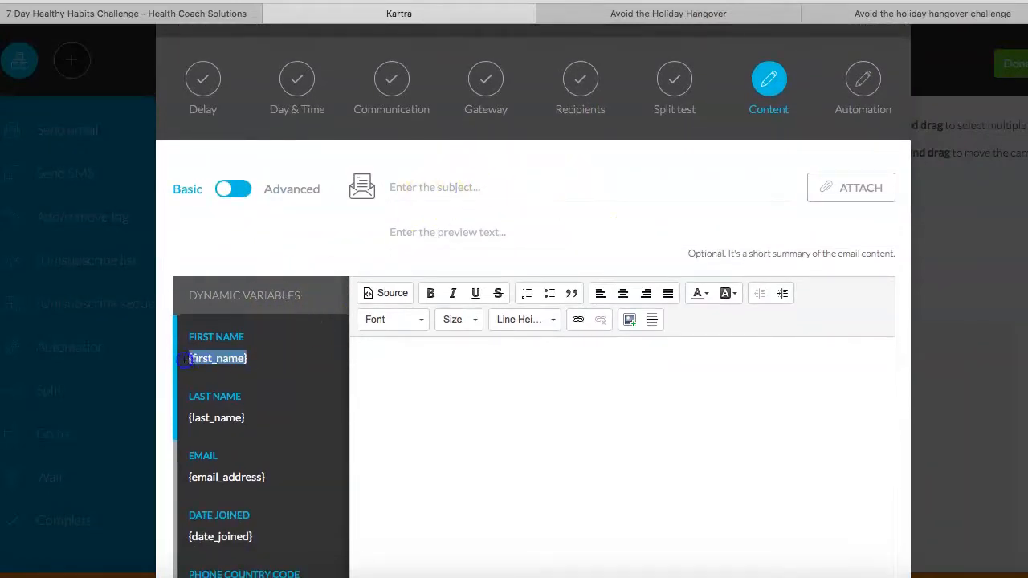
click(428, 378)
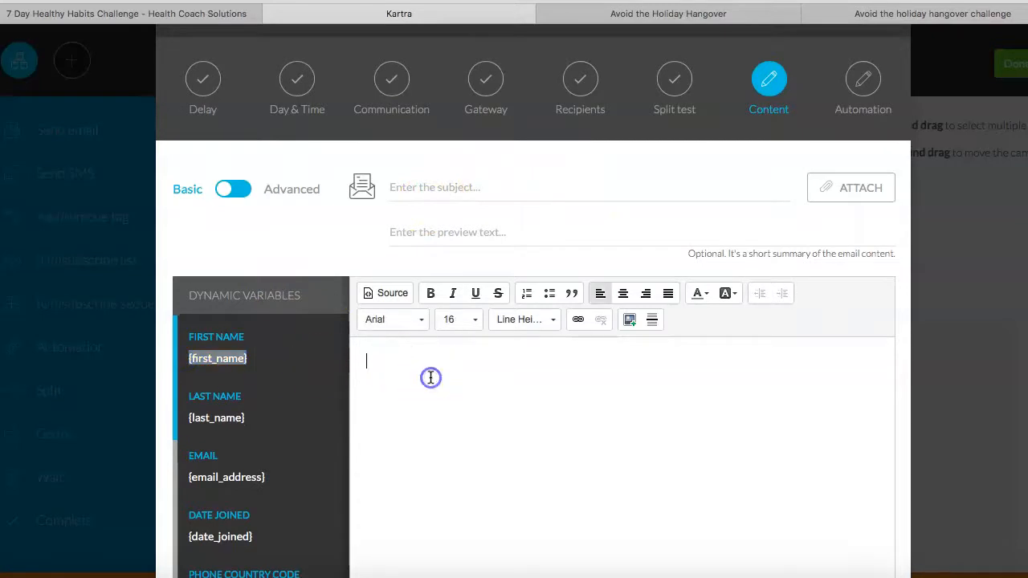
key(super+v)
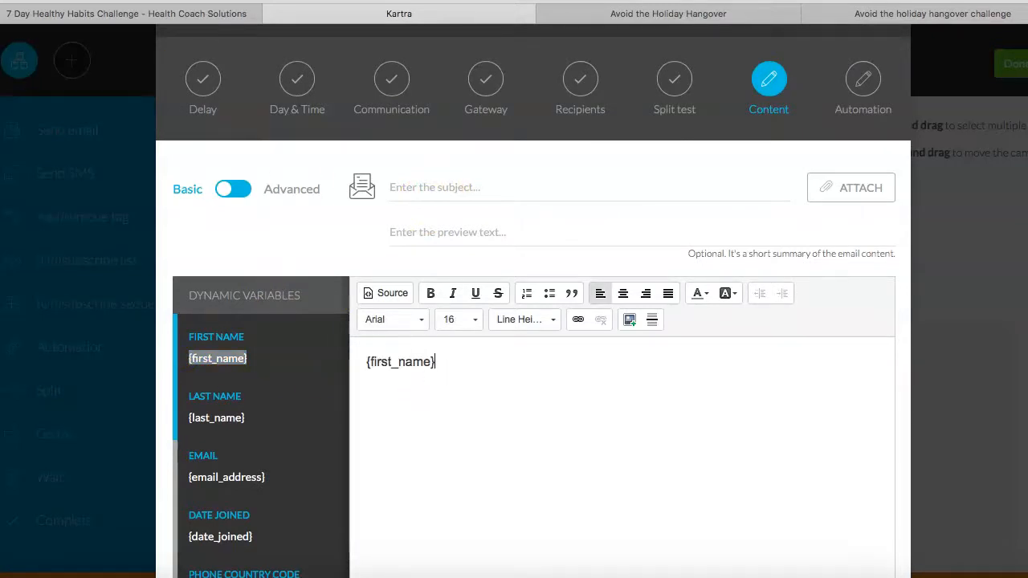
Enter "Welcome to the Challenge!" as the email subject.
scroll(443, 305, down, 2)
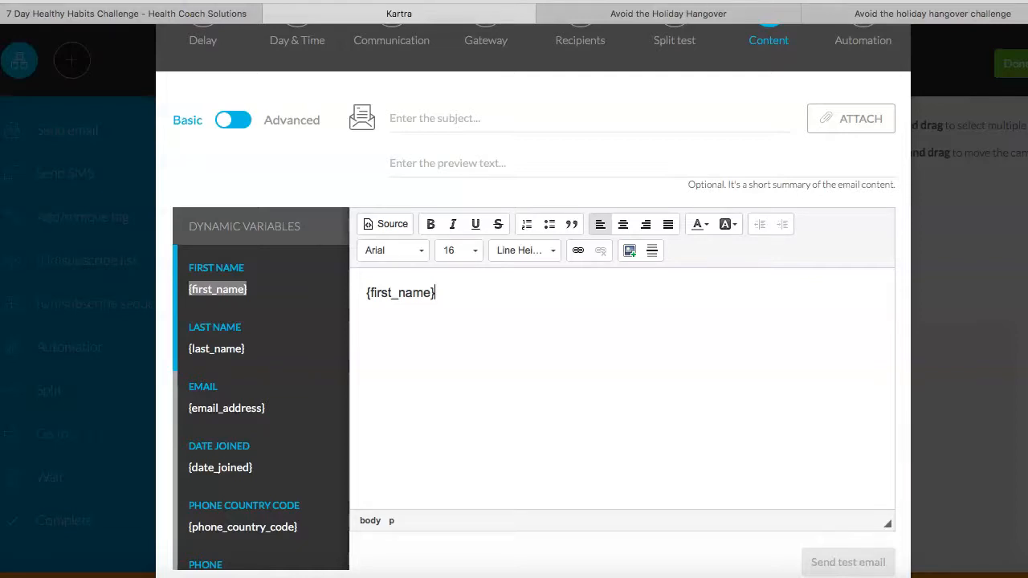
click(462, 114)
text(Welcome to the )
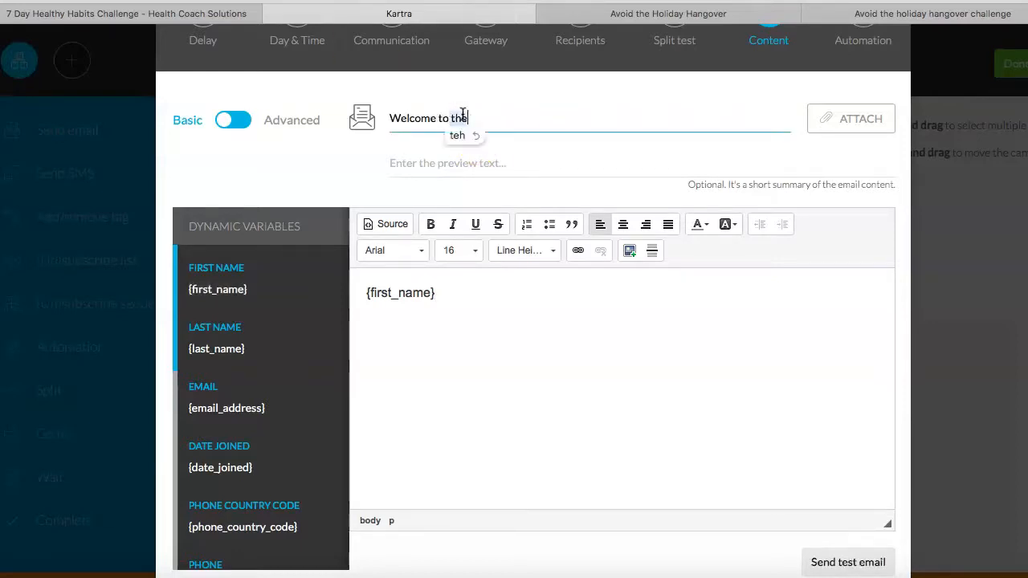
text(Challenge!)
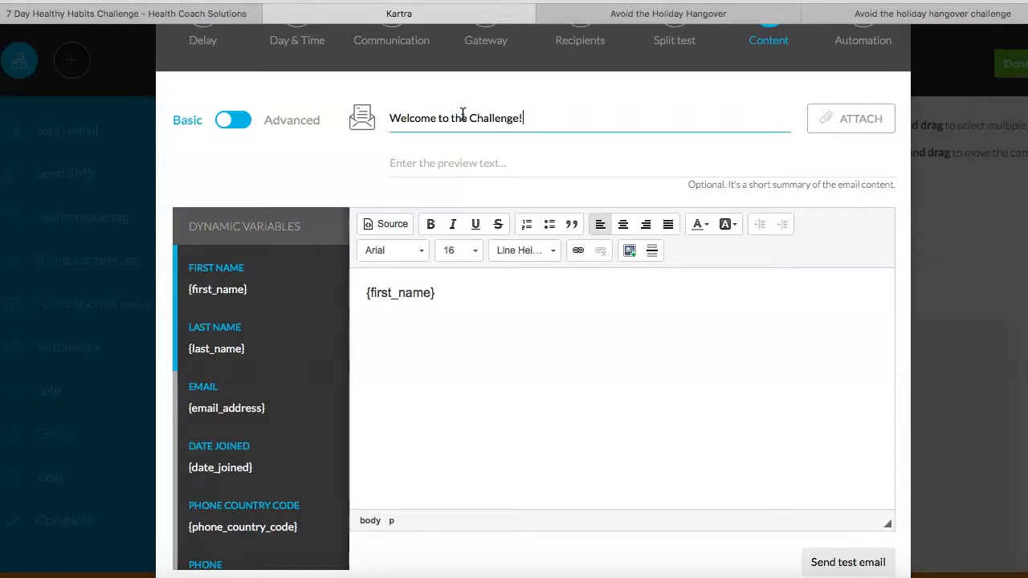
Personalise the subject by inserting the {first_name} variable and a comma before the existing text.
click(431, 280)
drag(360, 294, 492, 292)
key(super+c)
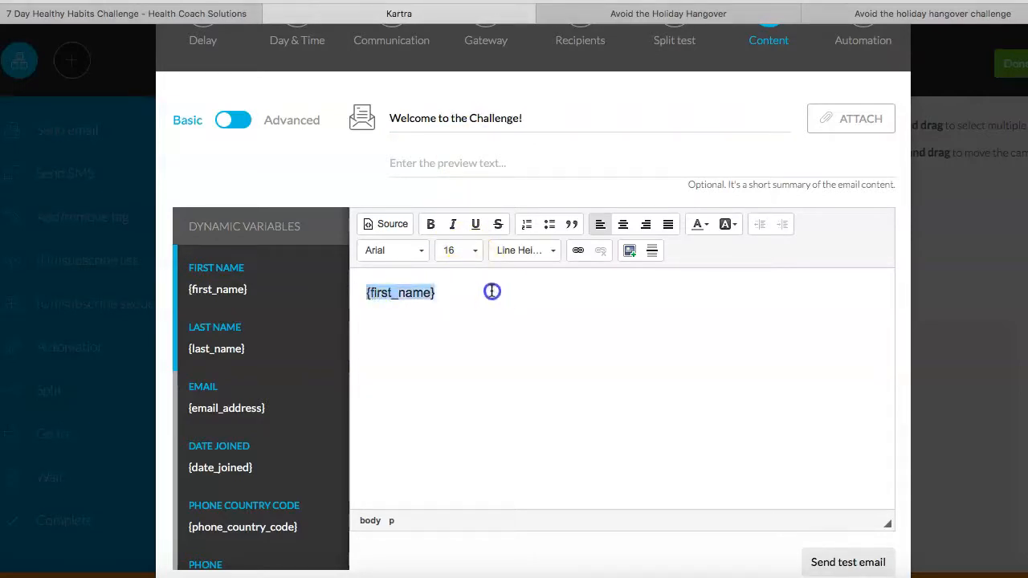
click(391, 118)
key(super+v)
text(,)
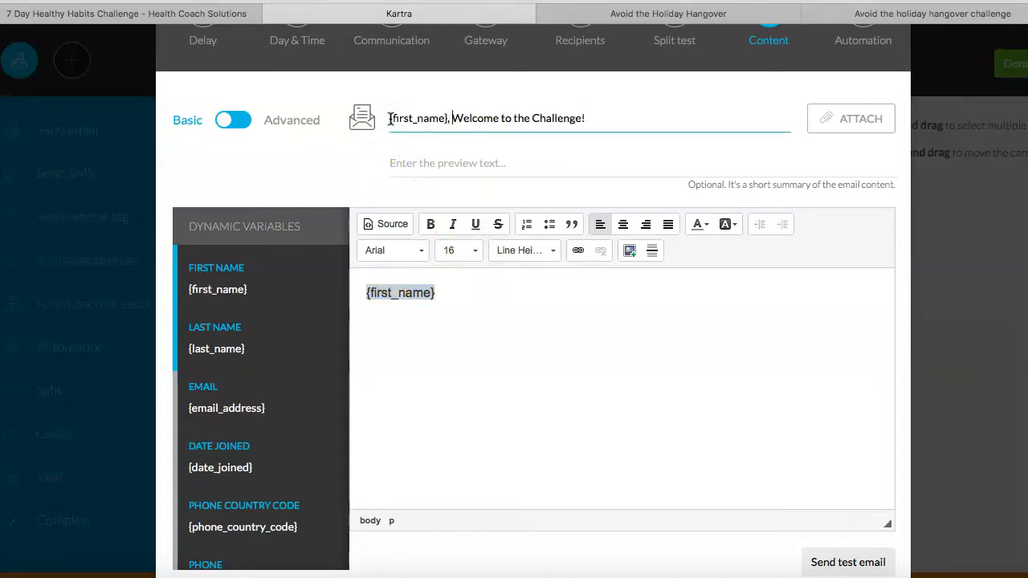
Put a comma after the body's {first_name} greeting and write "Welcome to the 7 Day Healthy Habit Challenge!" as a new paragraph.
click(478, 282)
click(471, 298)
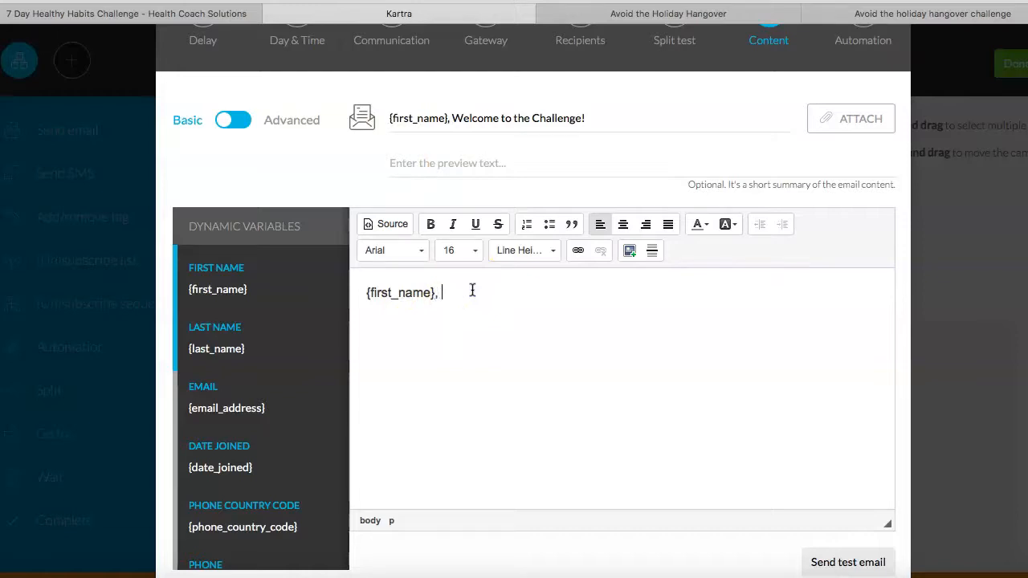
key(Return)
text(Welcome to the )
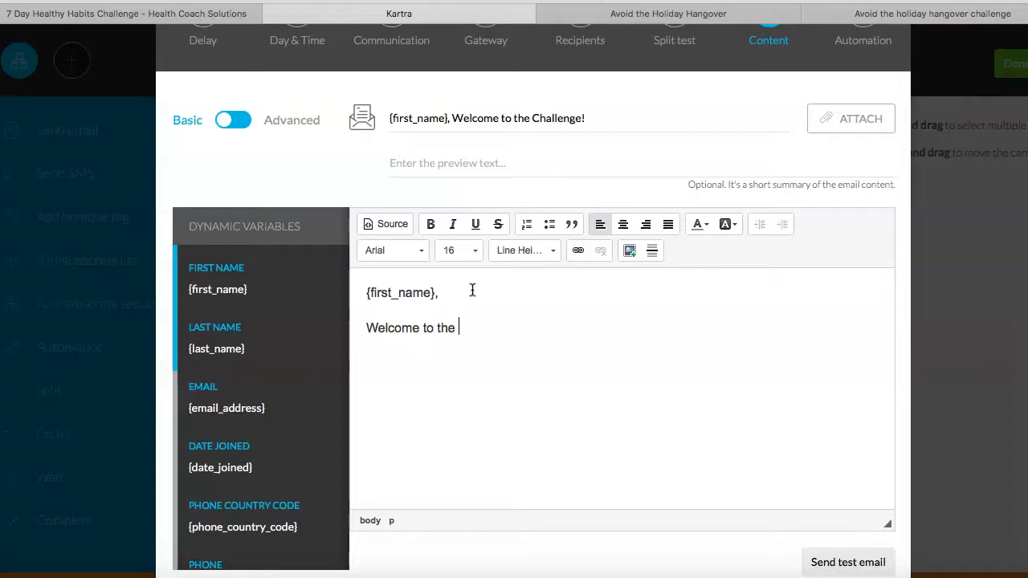
text(7 Day health)
key(BackSpace)
key(BackSpace)
key(BackSpace)
key(BackSpace)
key(BackSpace)
key(BackSpace)
text(Healthy Habit)
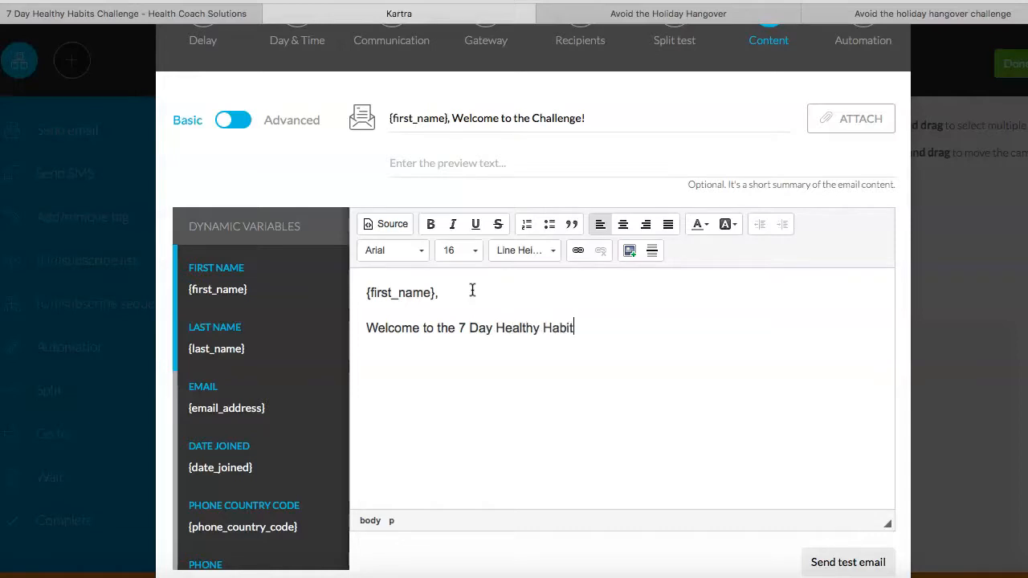
text( Challenge )
Add a "Challenge details" line followed by the bullets "Date it starts", "What to expect" and "Join the Facebook group".
text(Chalenge details)
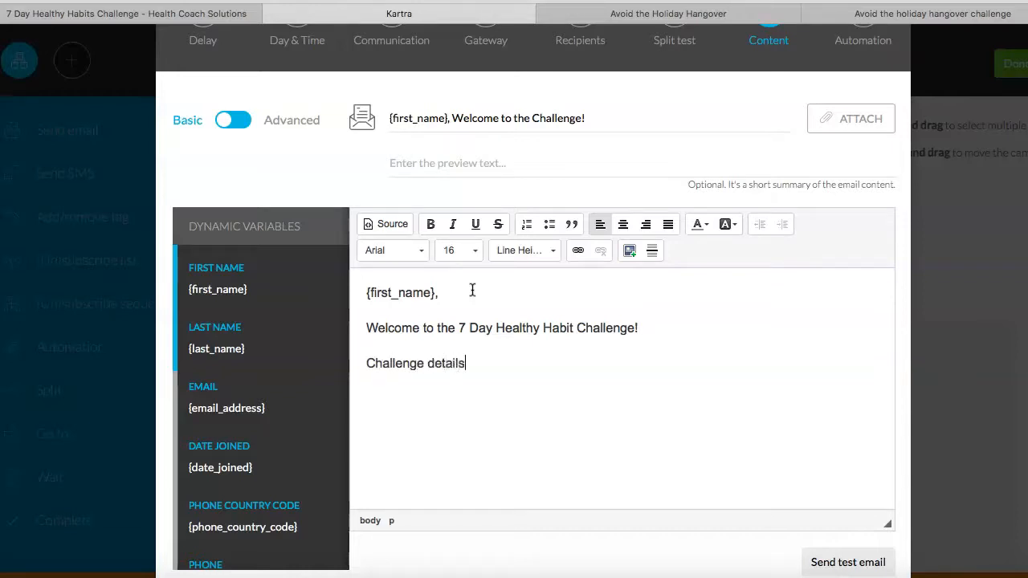
click(548, 225)
text(Da)
key(BackSpace)
text(ate it starts)
key(Return)
text(What to expect Join the )
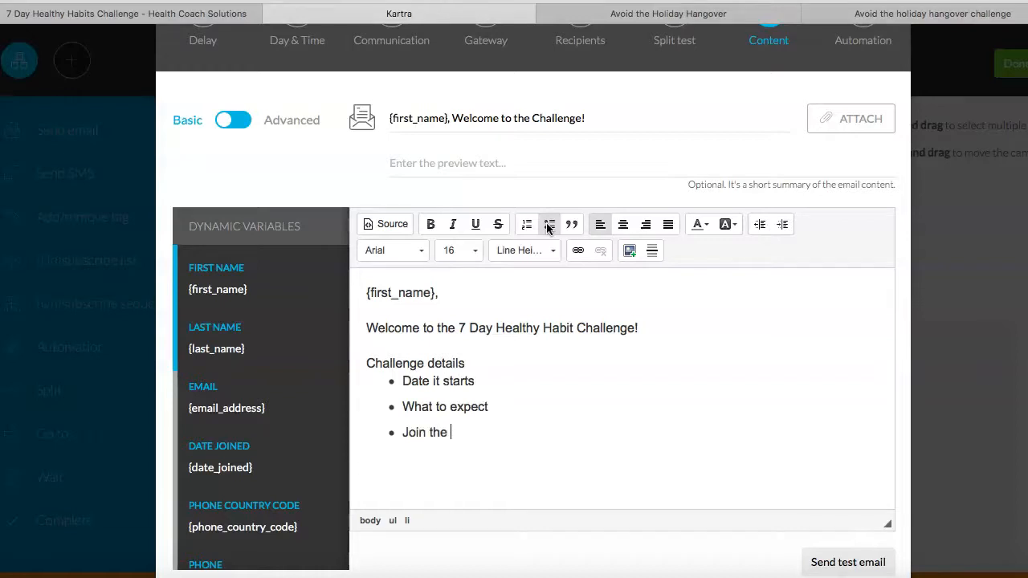
text(Facebook group)
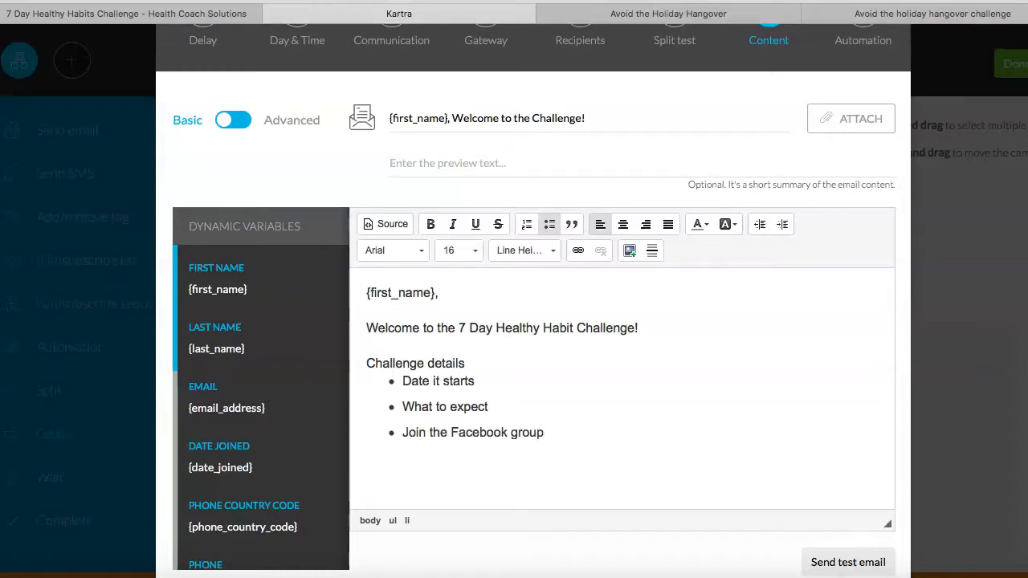
key(Return)
Make "7 Day Healthy Habit Challenge" in the welcome line bold and italic.
drag(640, 328, 458, 328)
key(super+b)
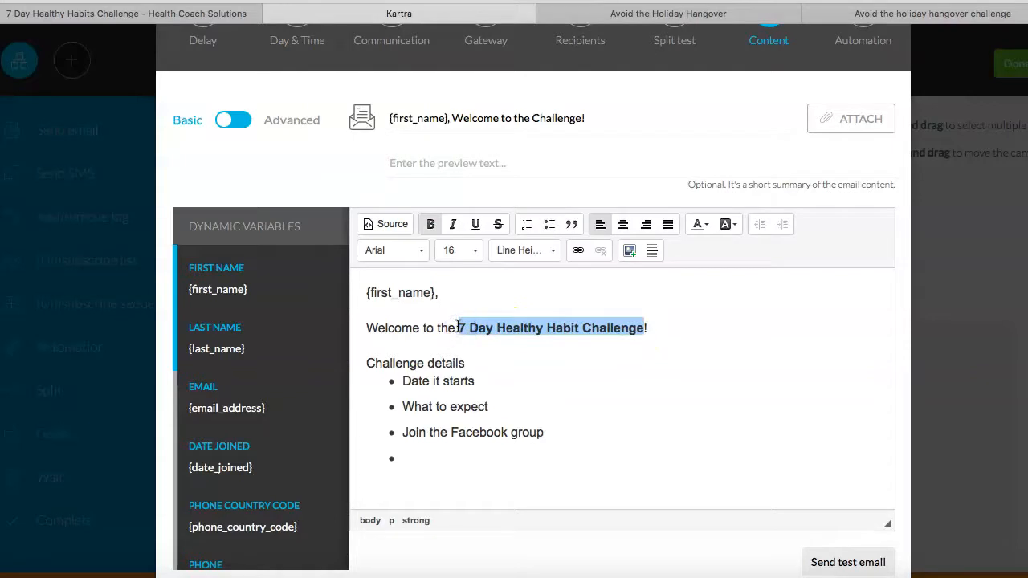
key(super+i)
Finish the email content and continue to the automation settings of the email step.
click(402, 471)
key(BackSpace)
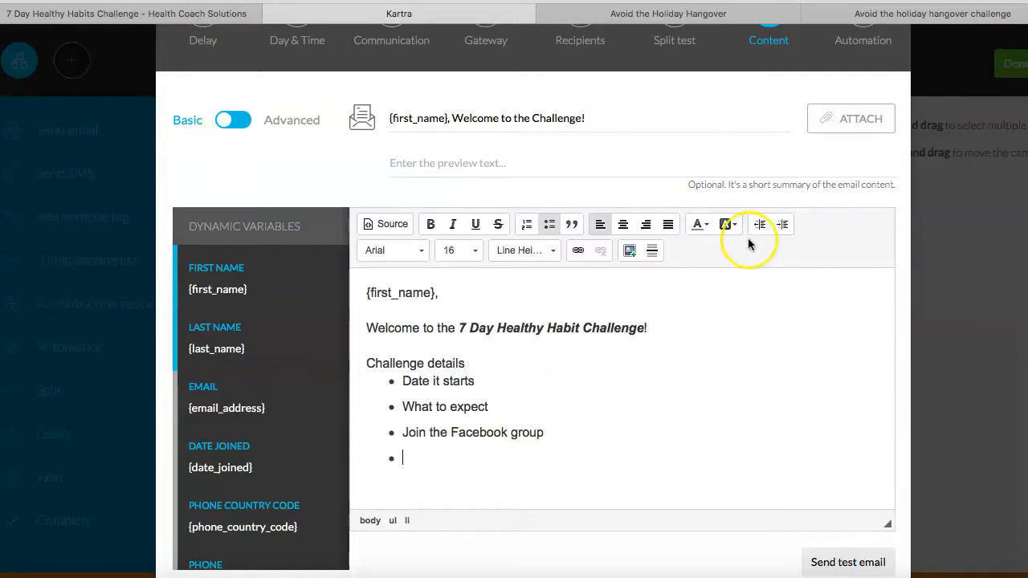
scroll(747, 241, down, 1)
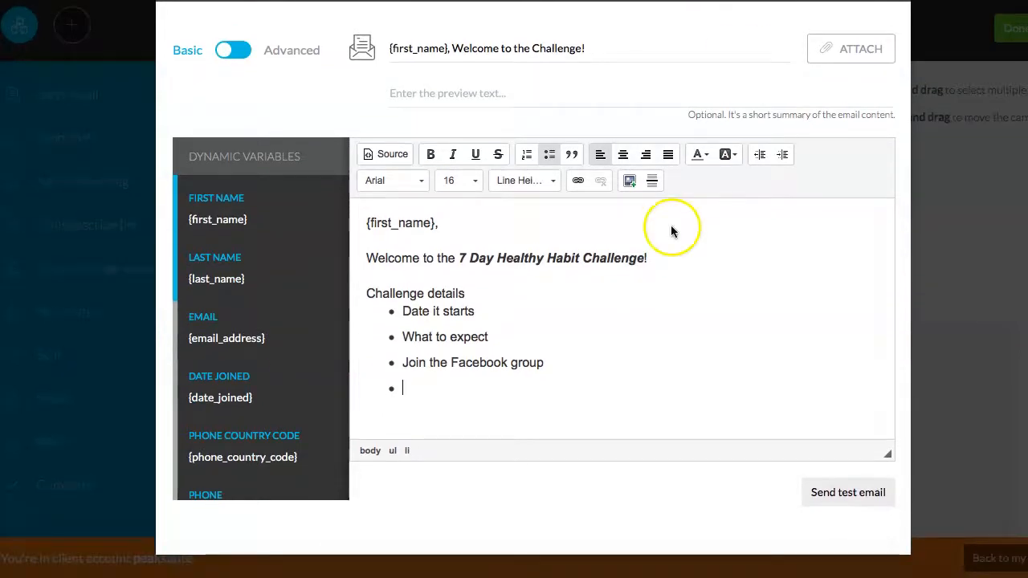
scroll(670, 225, up, 5)
click(867, 56)
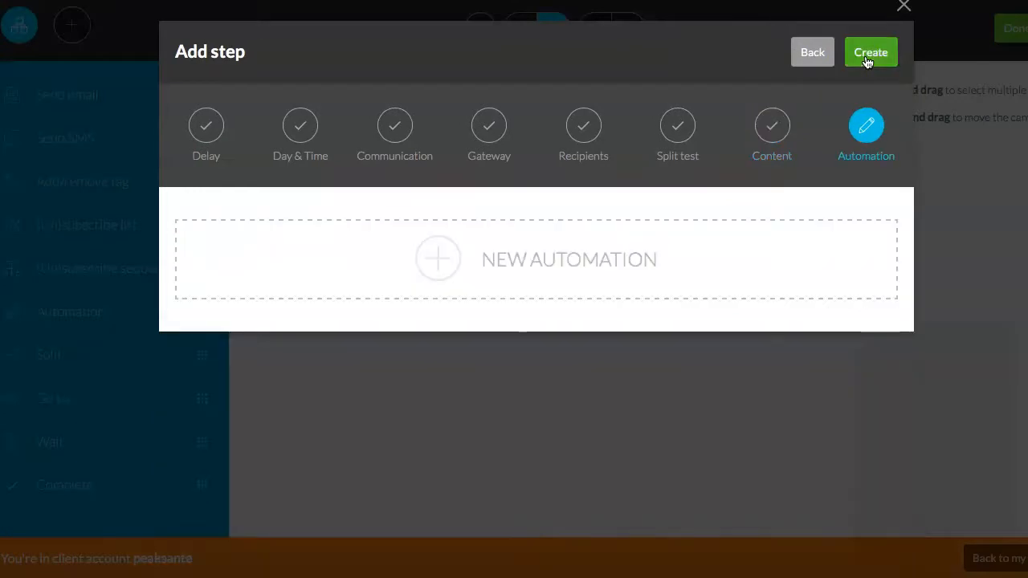
Create the email step without any automation, place it centred below the starting rules and open its options.
click(867, 56)
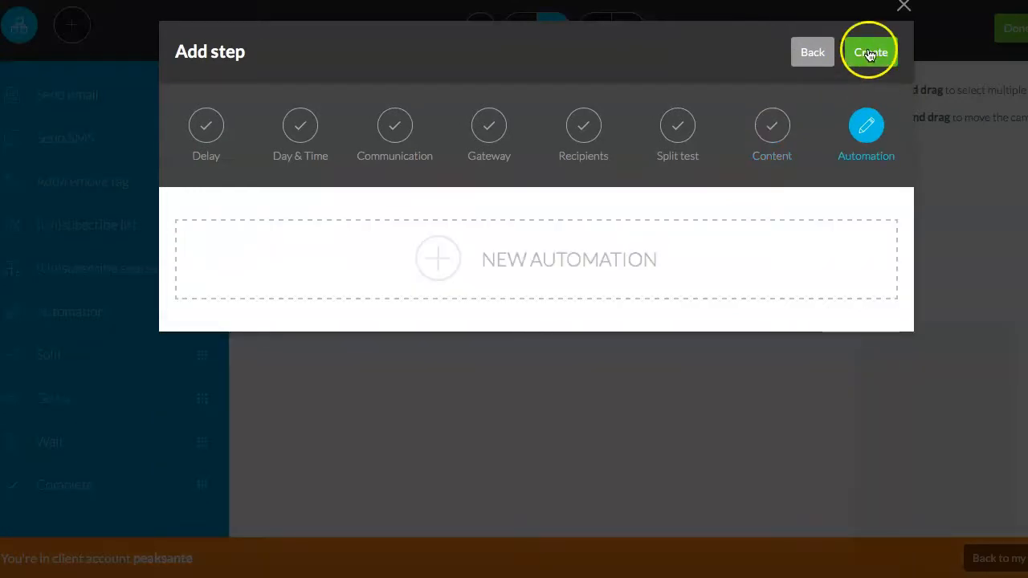
click(775, 103)
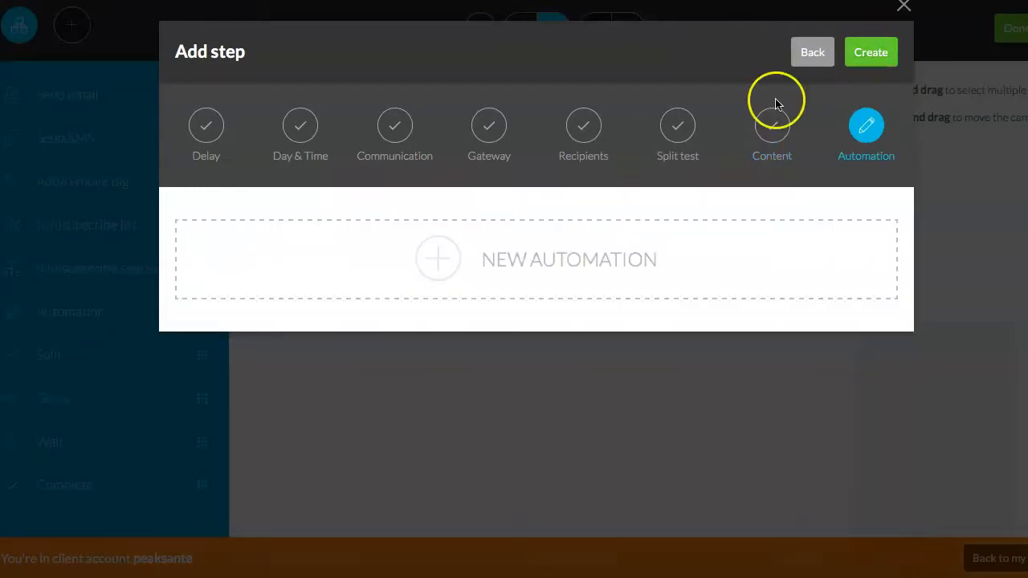
click(878, 60)
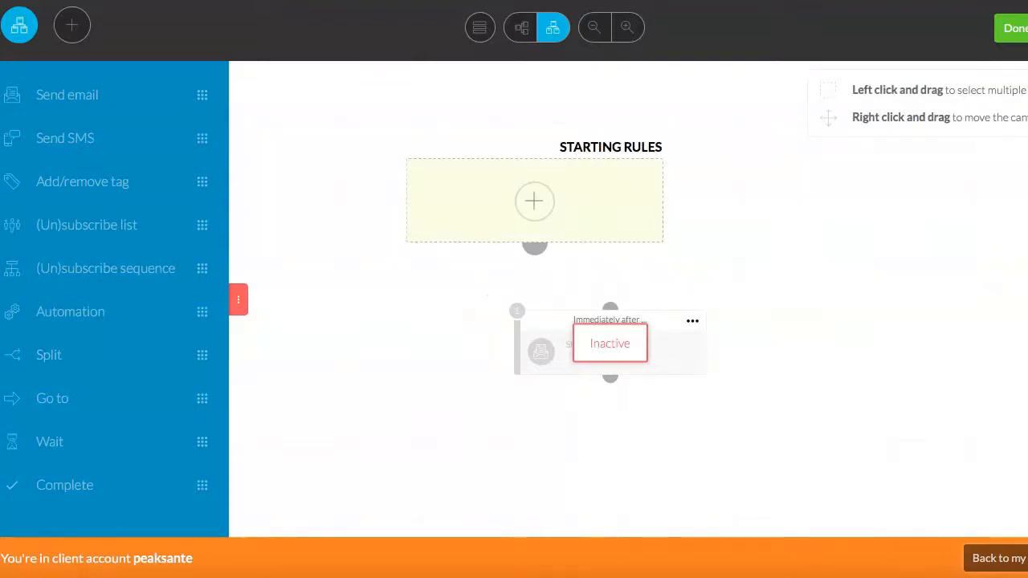
drag(612, 316, 547, 303)
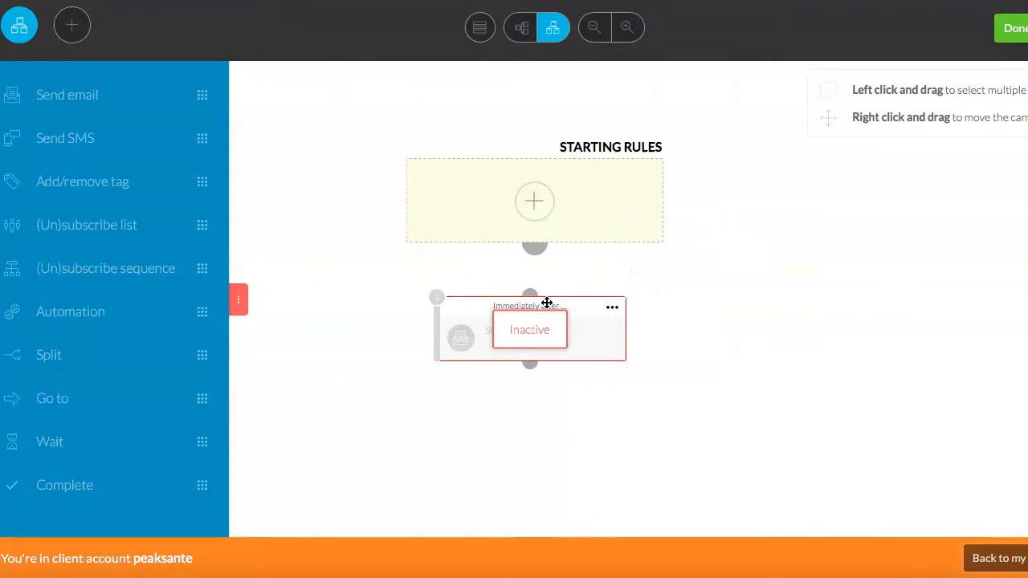
click(612, 307)
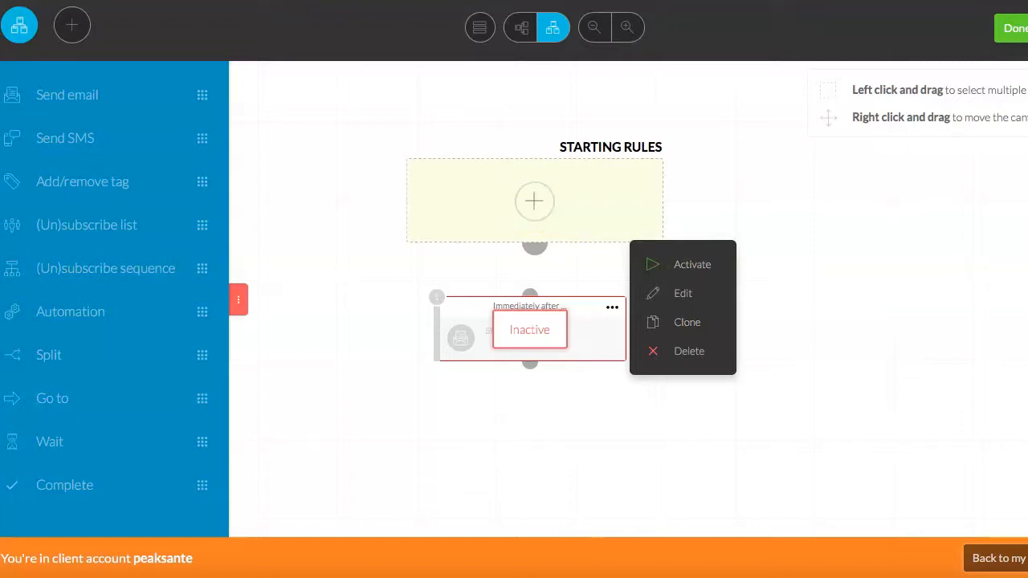
Add a starting rule for leads assigned the tag "7Day HH Challenge", with no category in particular.
click(534, 201)
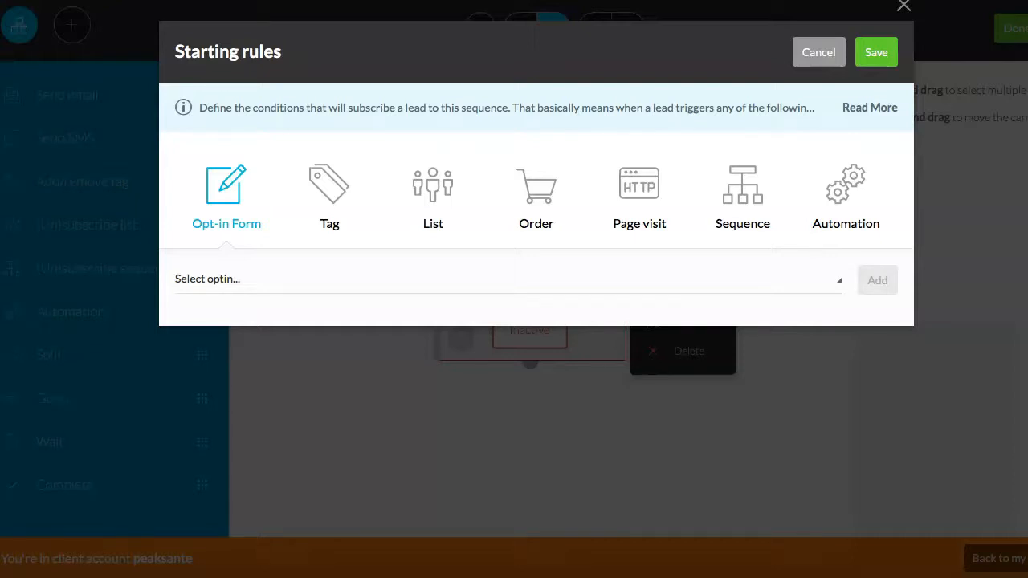
click(326, 184)
click(325, 244)
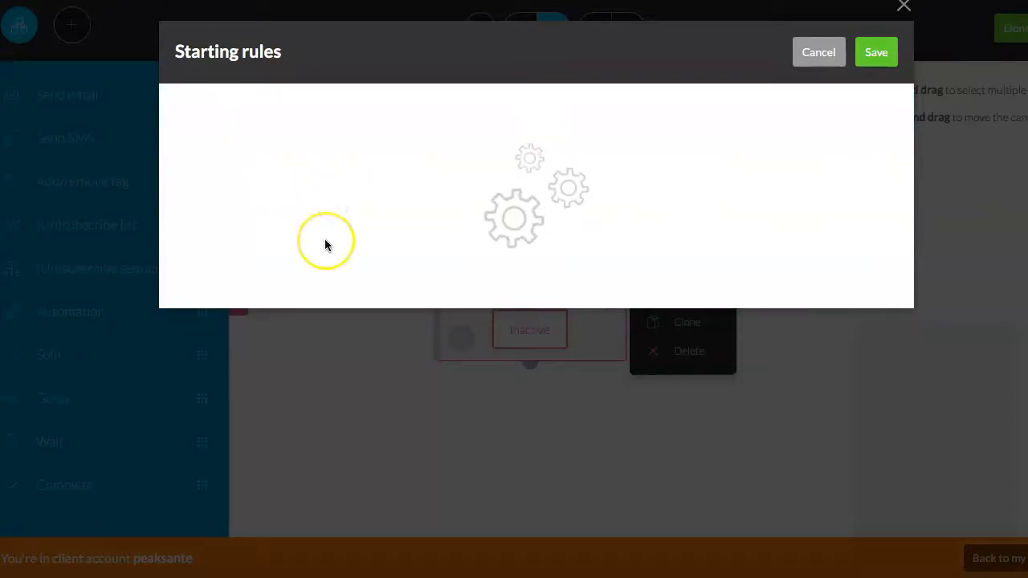
click(252, 277)
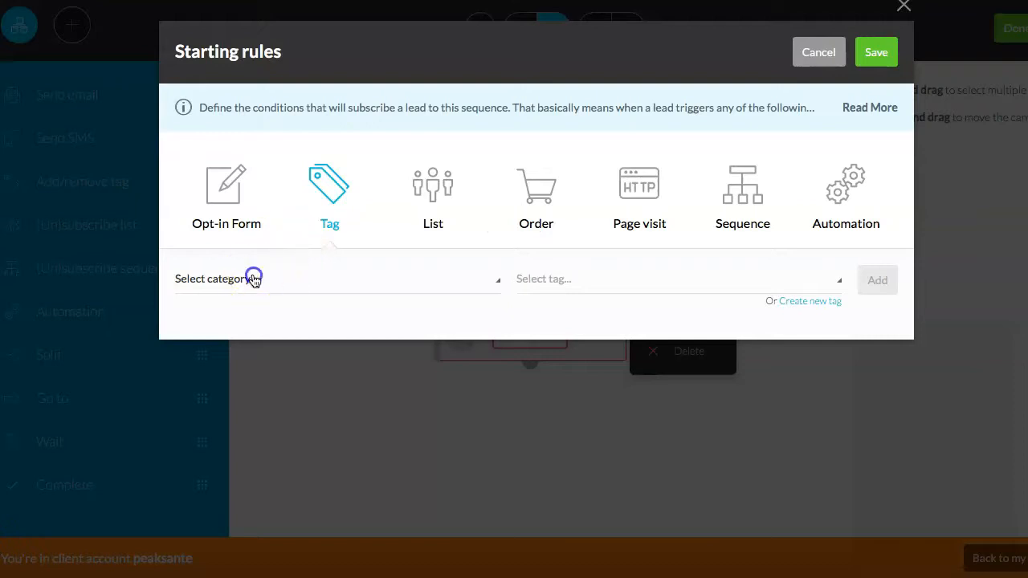
click(285, 339)
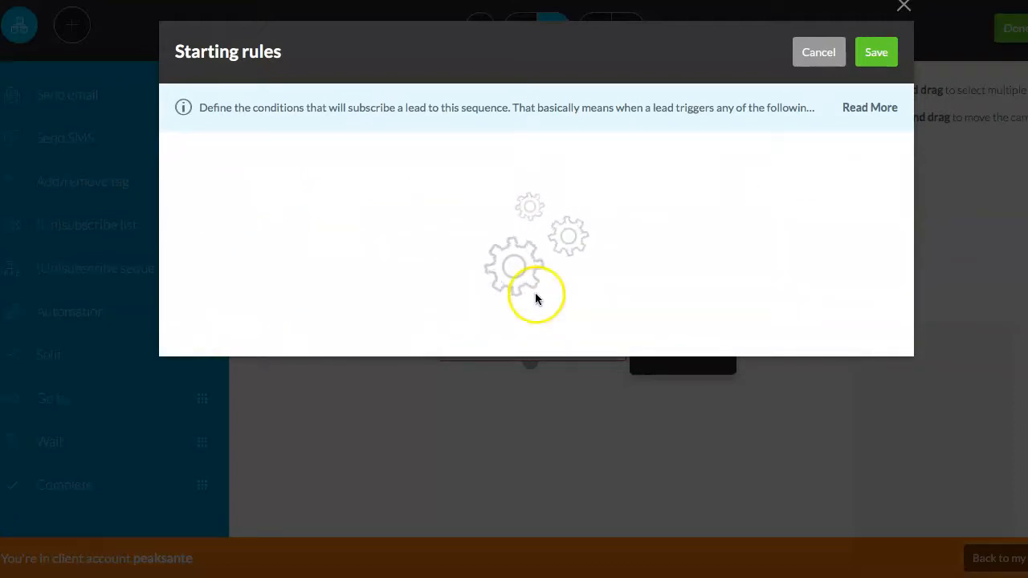
click(537, 279)
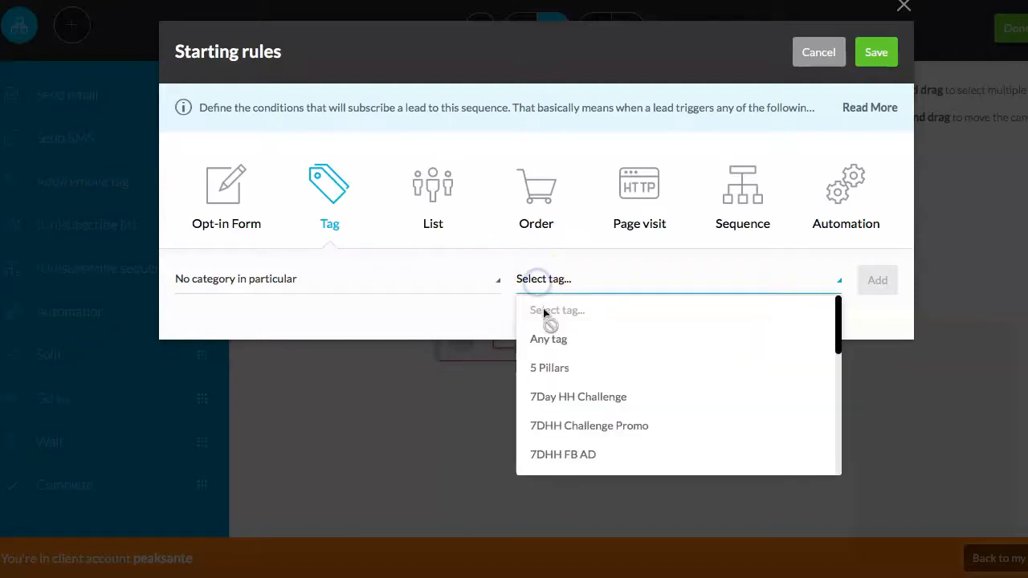
click(559, 395)
click(876, 282)
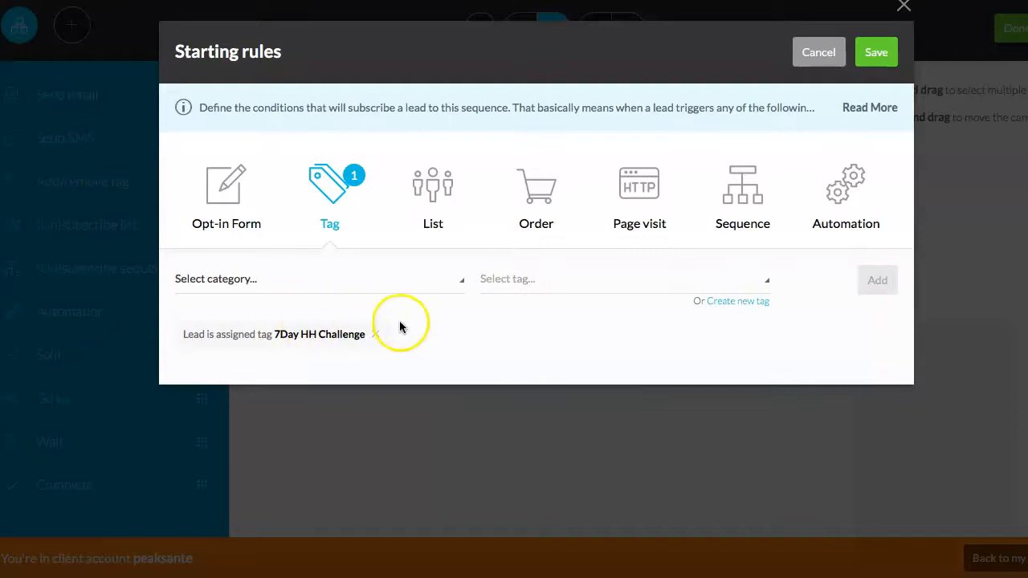
Add a page-visit starting rule for the Kartra page "7DHH Challenge Confirmation" on the Peak Sante Private site and save the starting rules.
click(649, 191)
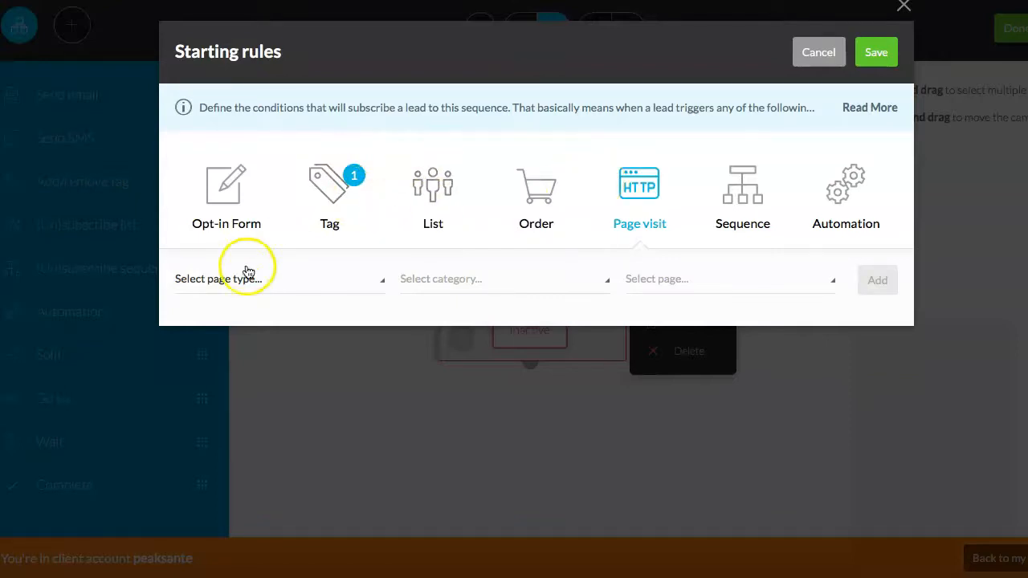
click(245, 277)
click(227, 340)
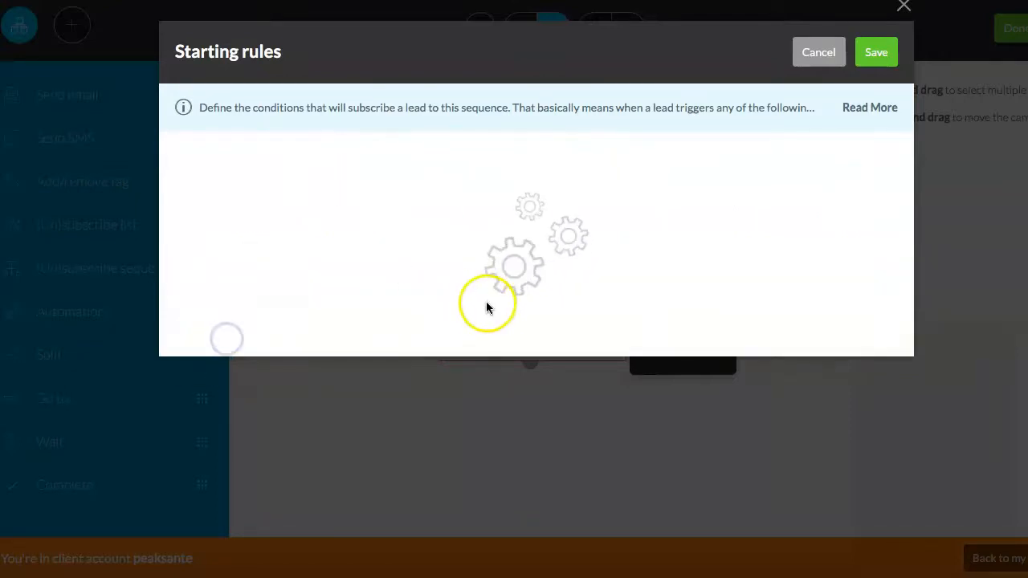
click(456, 281)
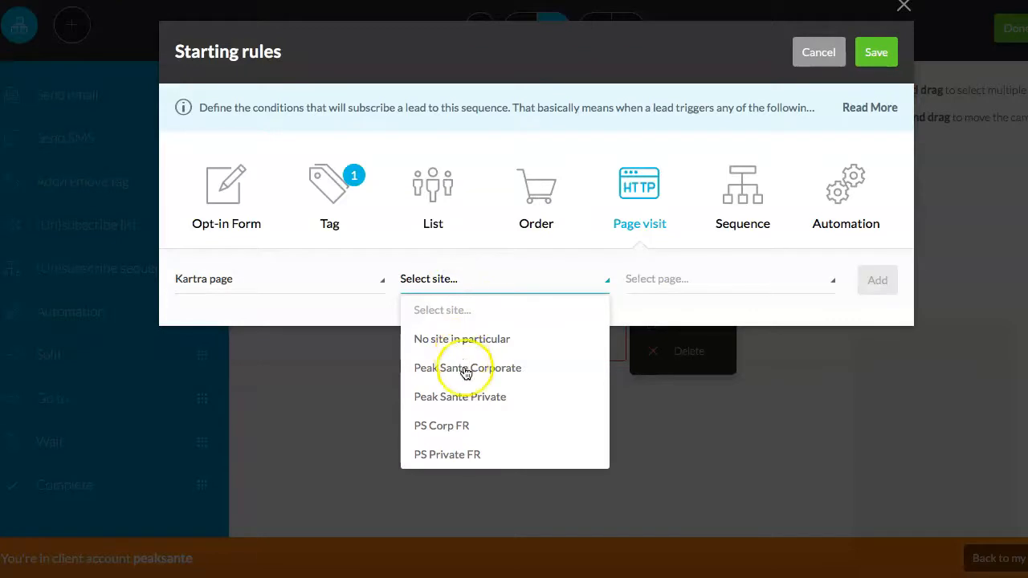
click(458, 397)
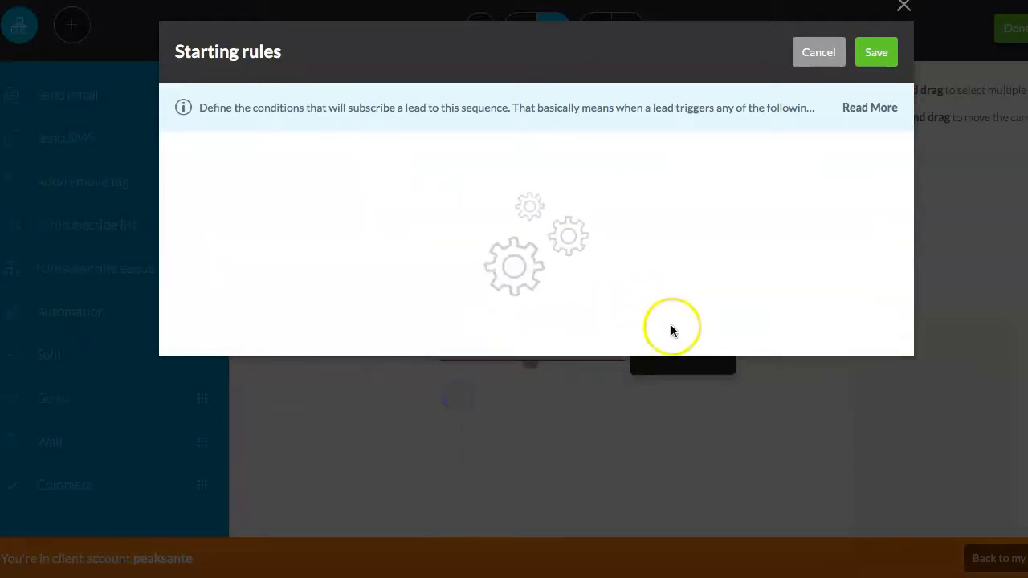
click(658, 294)
click(659, 294)
click(659, 294)
click(668, 340)
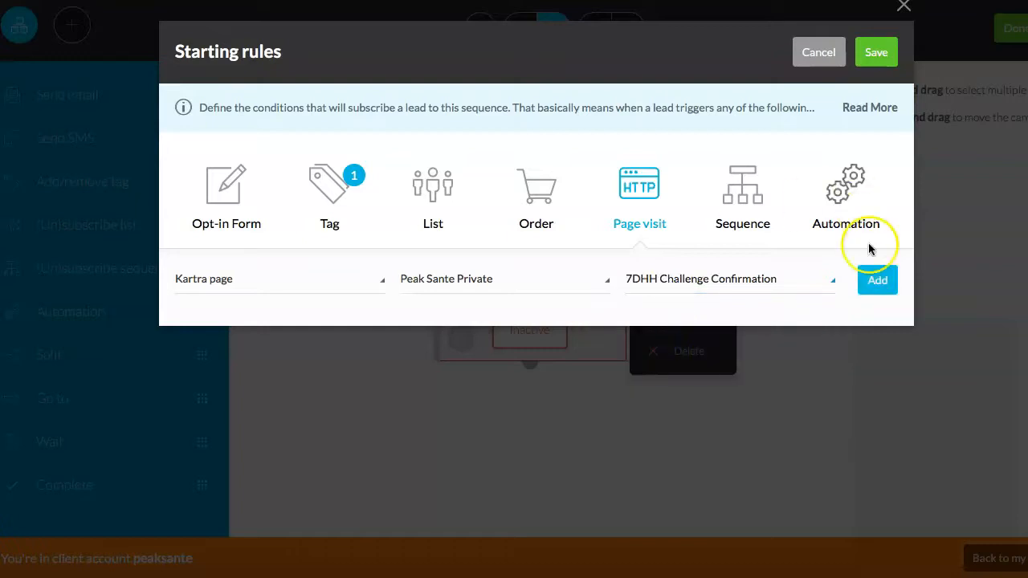
click(877, 278)
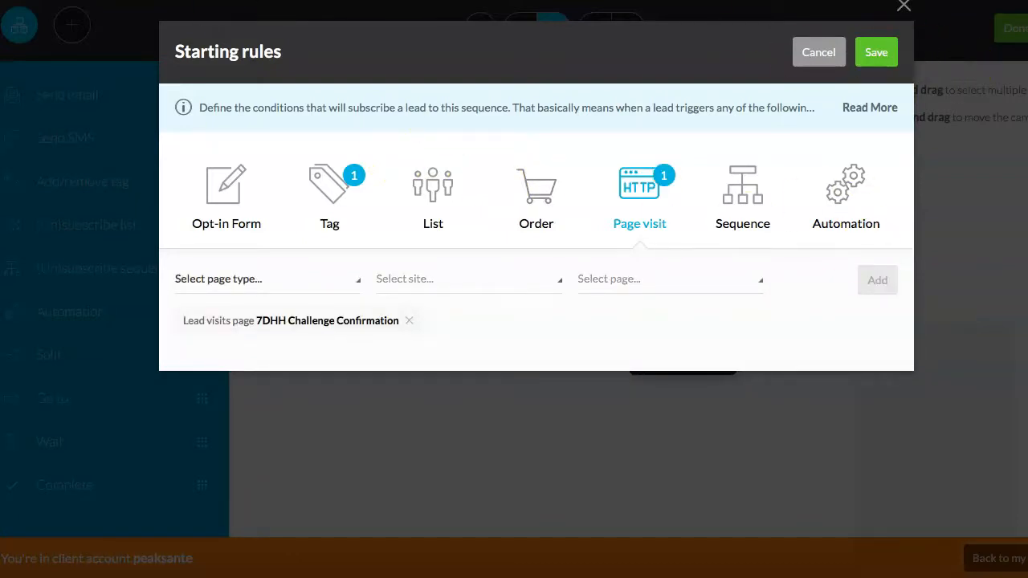
click(879, 55)
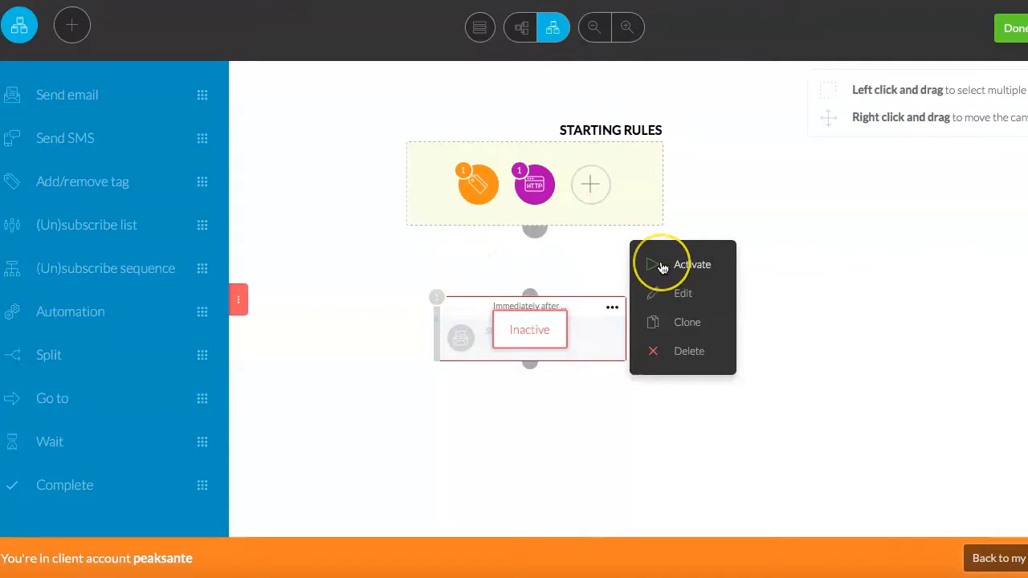
Activate the inactive email step and dismiss its options.
click(662, 266)
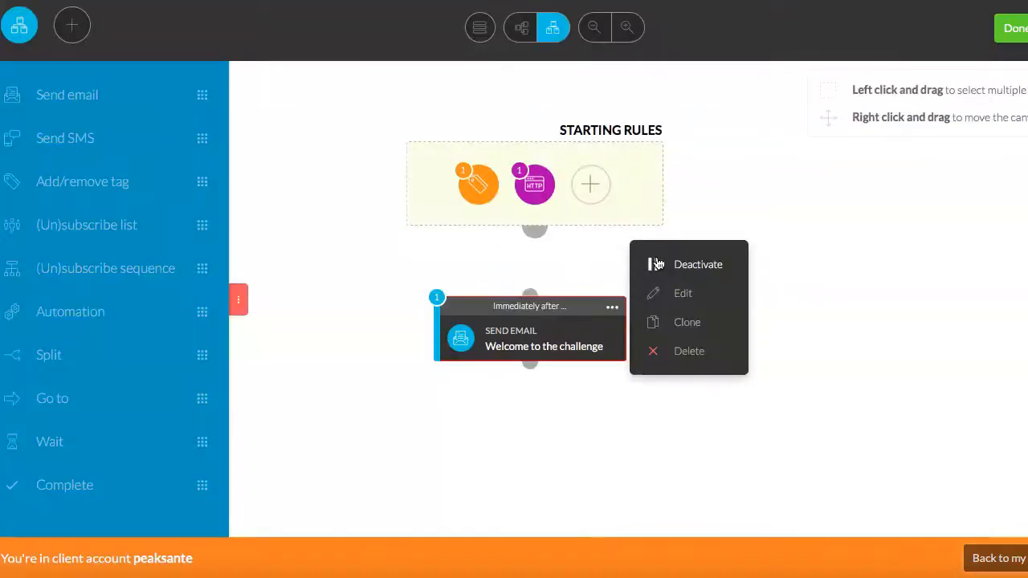
click(523, 404)
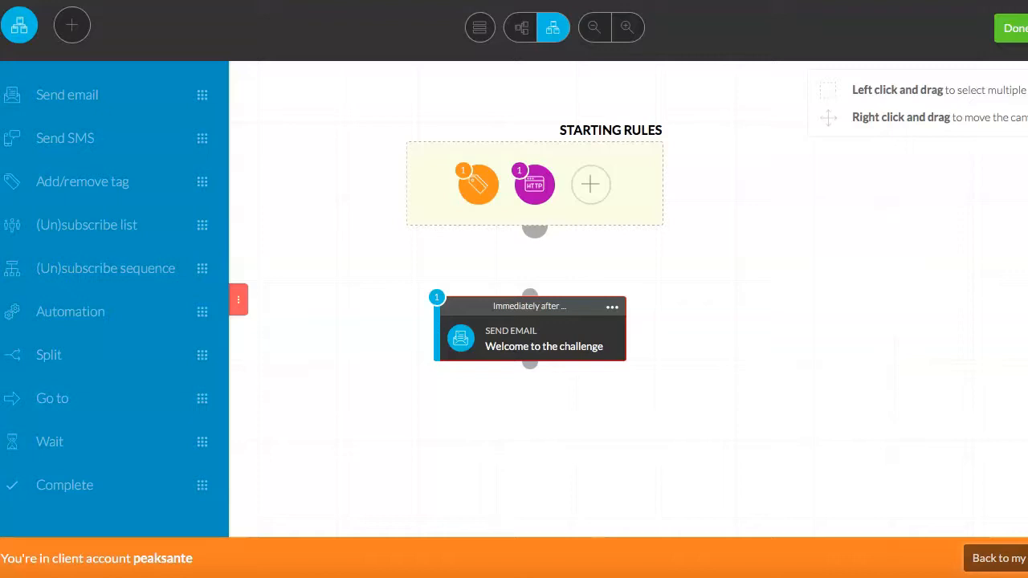
drag(137, 96, 573, 426)
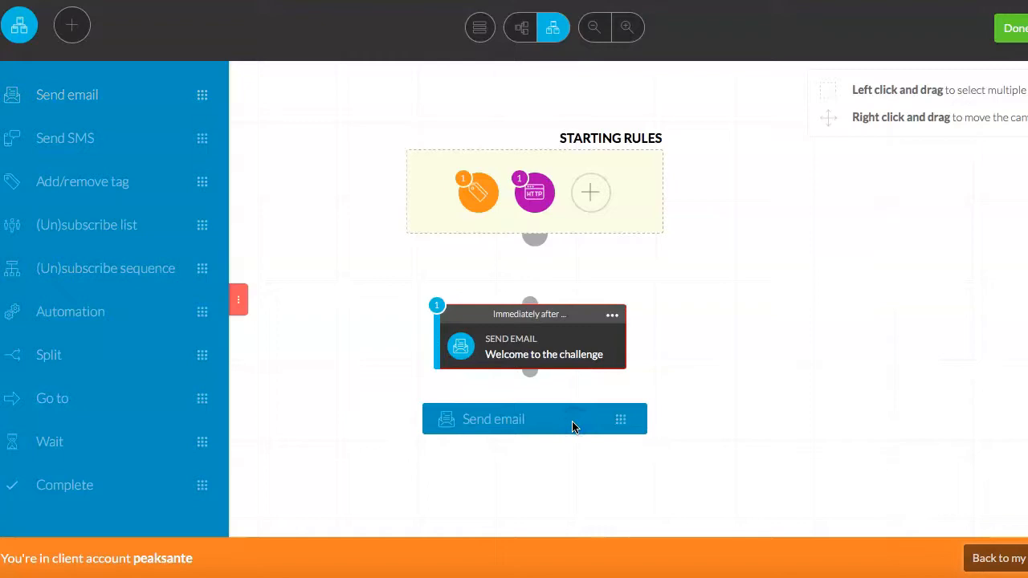
drag(573, 426, 571, 427)
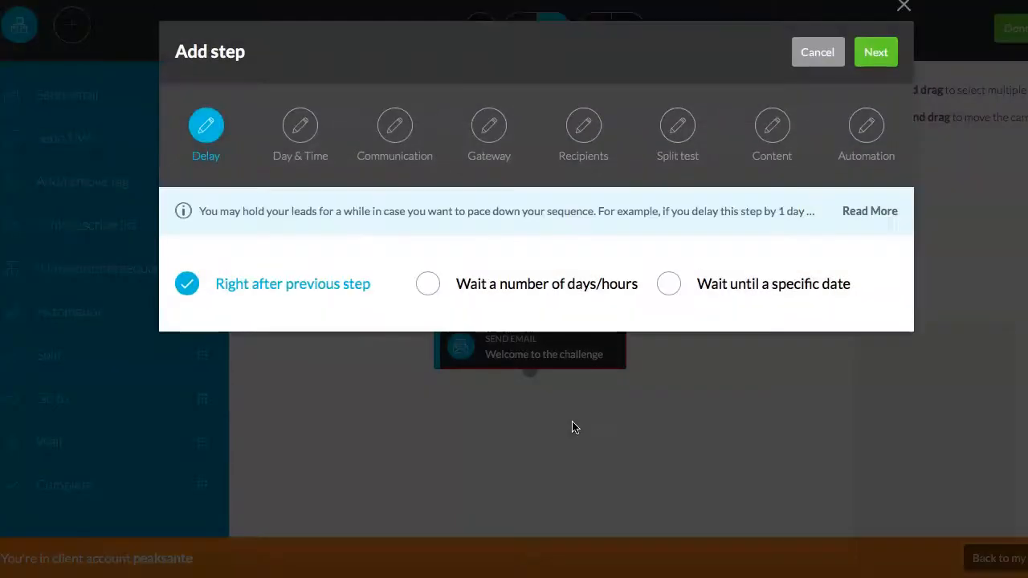
click(817, 51)
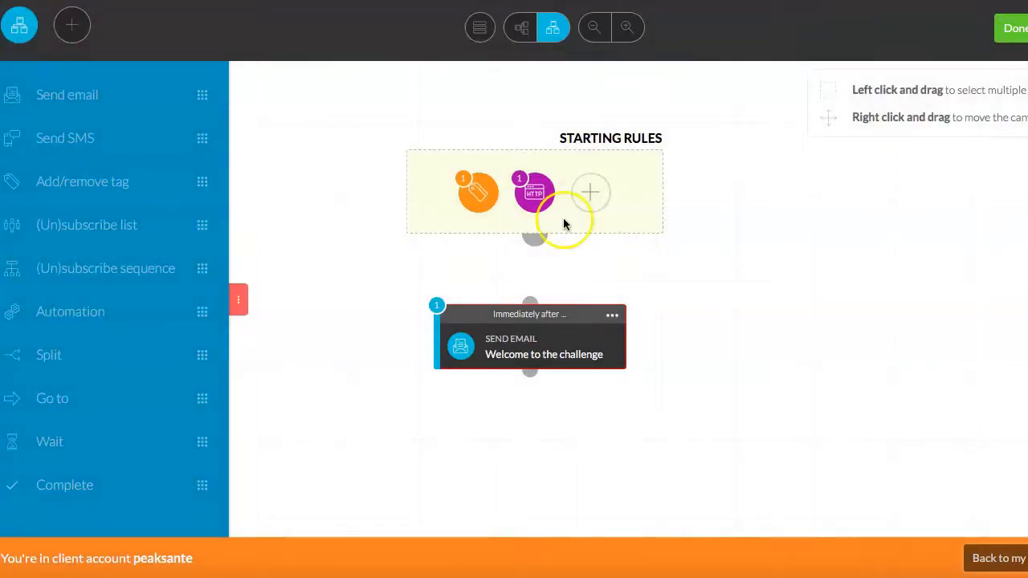
Connect the starting rules to the "Welcome to the challenge" email step.
click(528, 353)
click(612, 315)
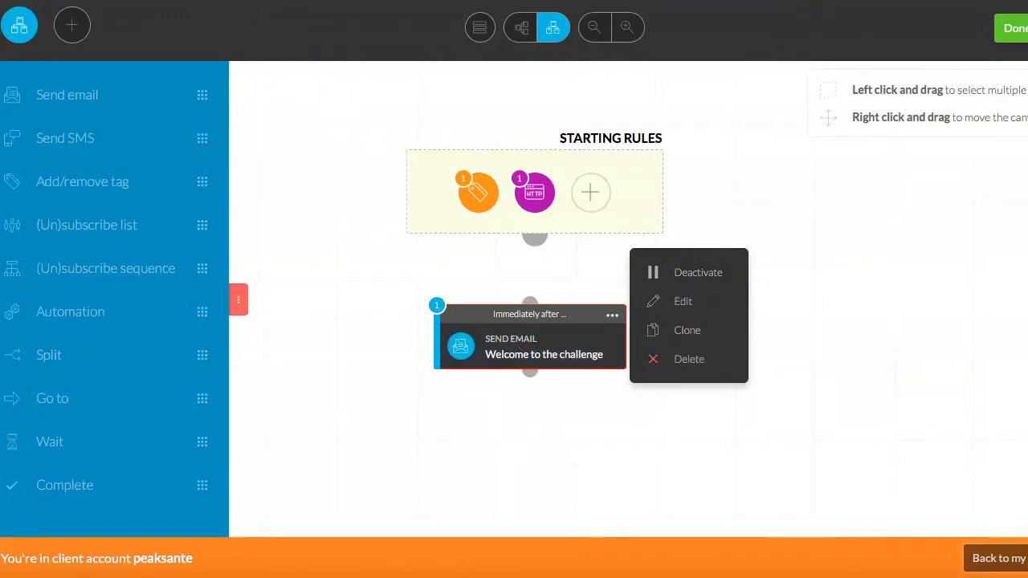
drag(537, 250, 534, 299)
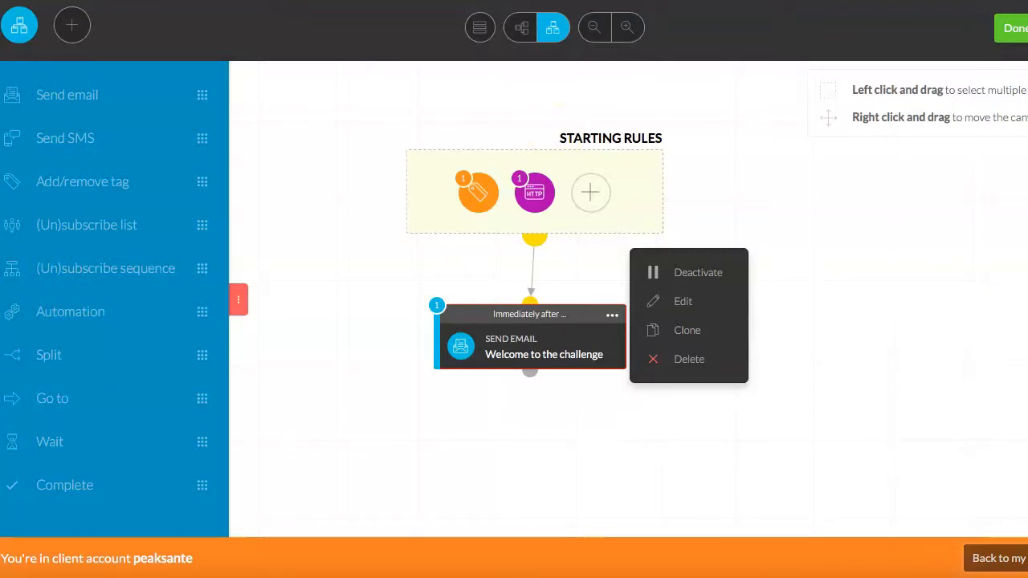
Start a second email step below the welcome email and delay it until 02/13/2020 at 12:00 pm EST.
drag(183, 115, 575, 409)
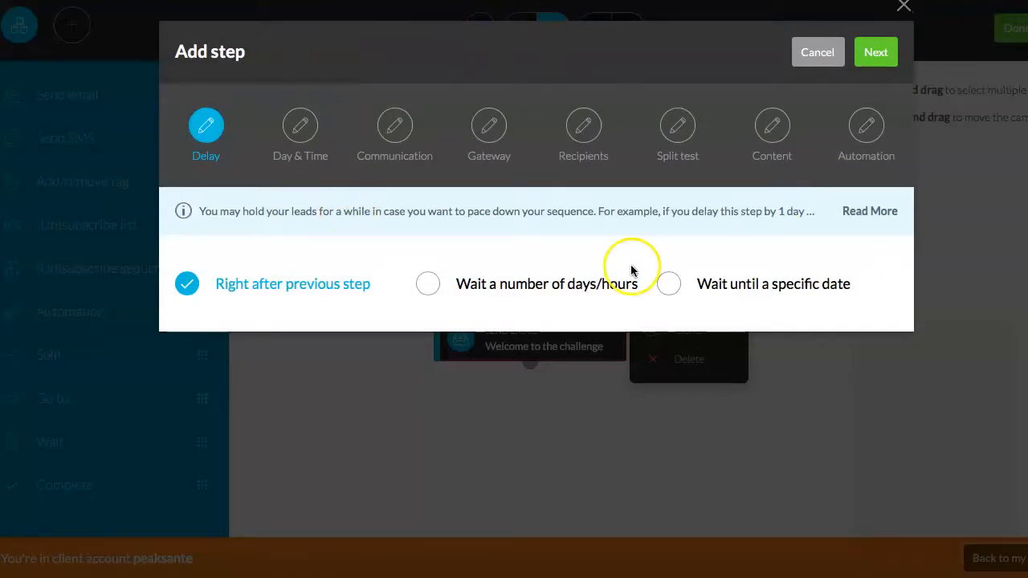
click(885, 52)
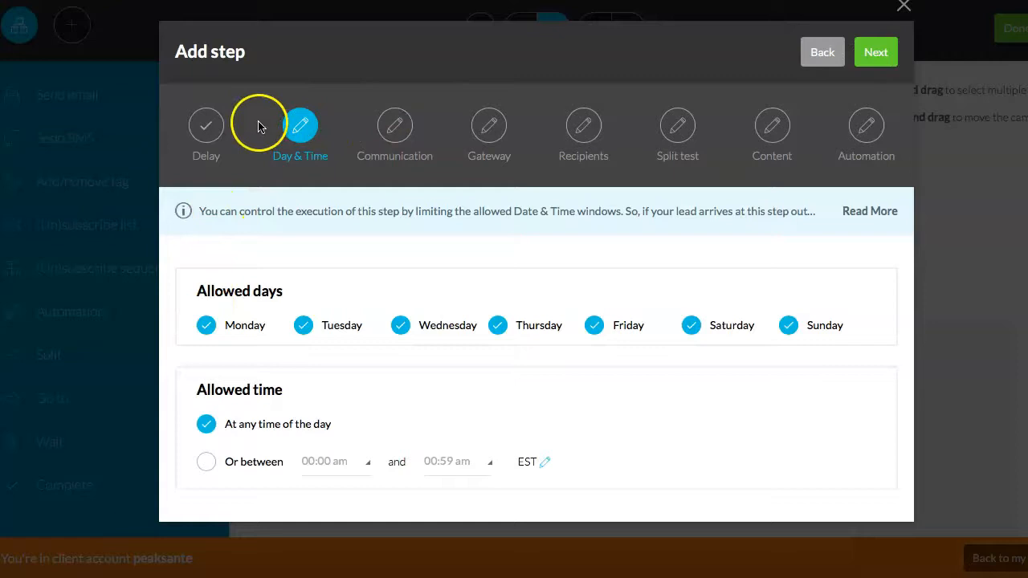
click(820, 53)
click(669, 284)
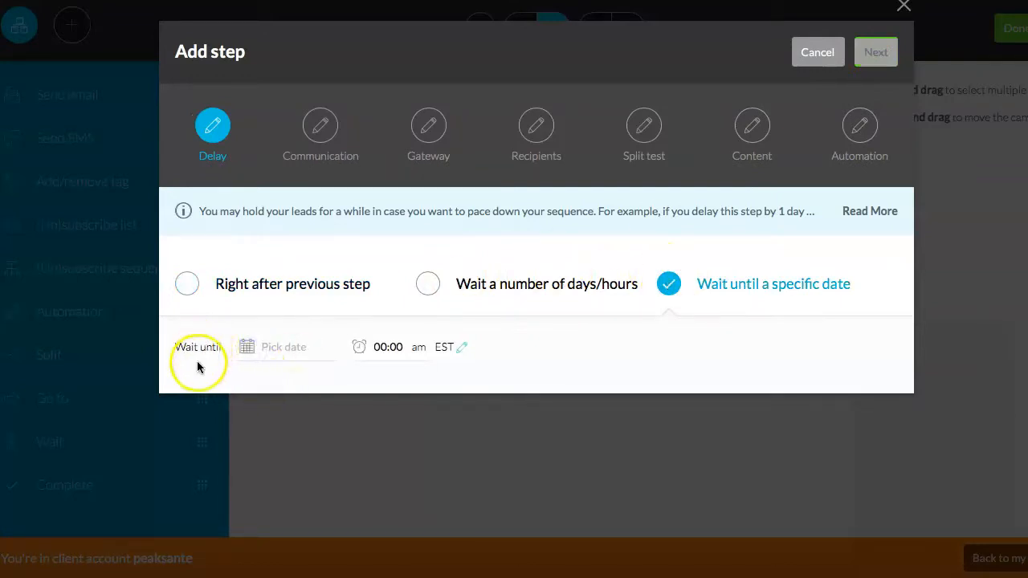
click(302, 347)
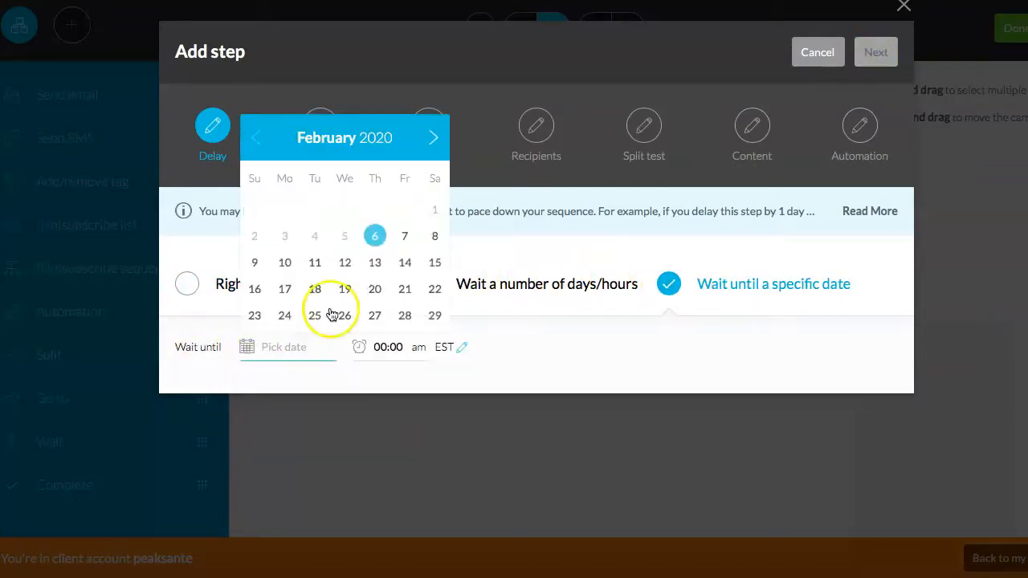
click(375, 264)
click(387, 346)
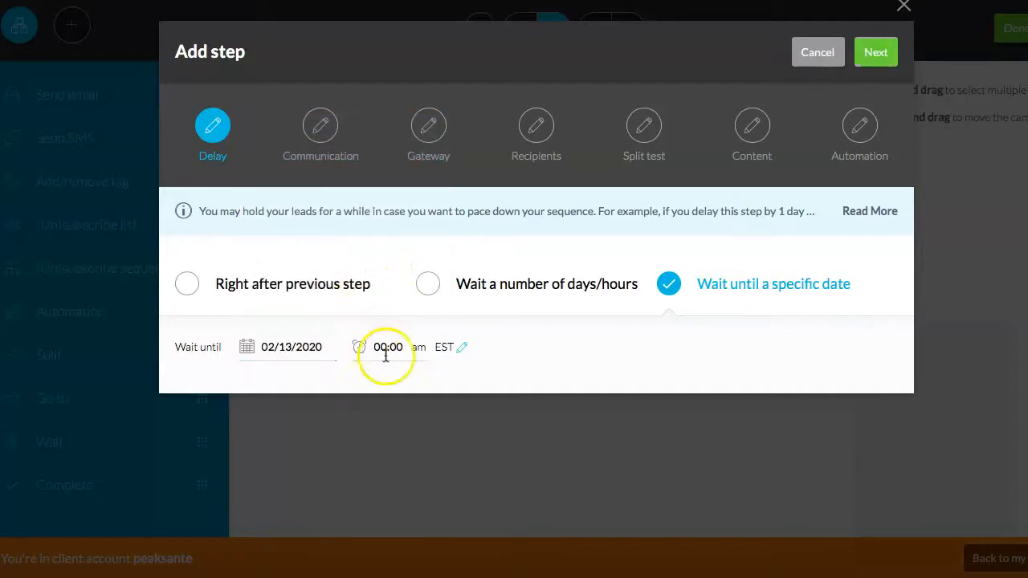
click(440, 186)
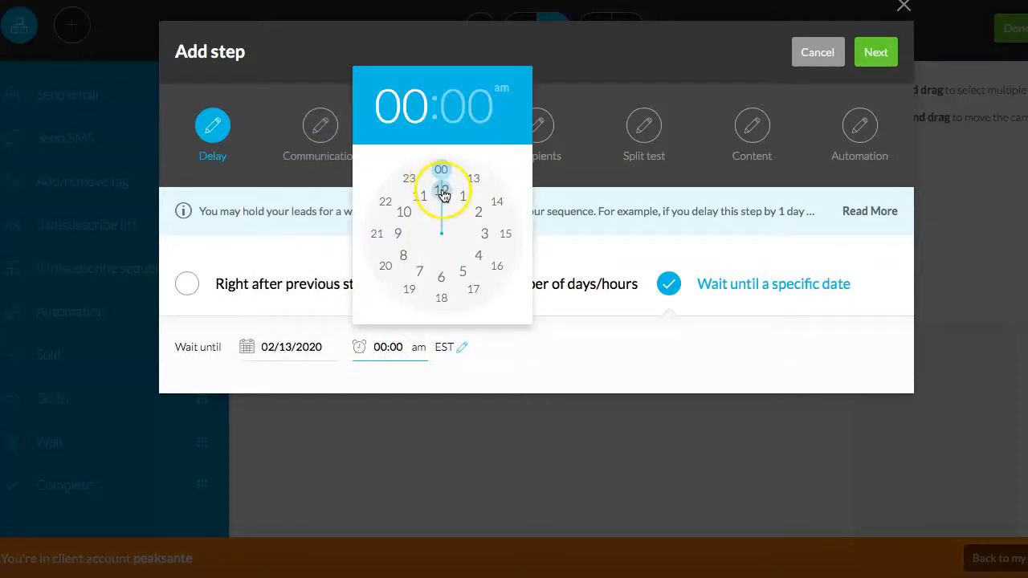
click(442, 176)
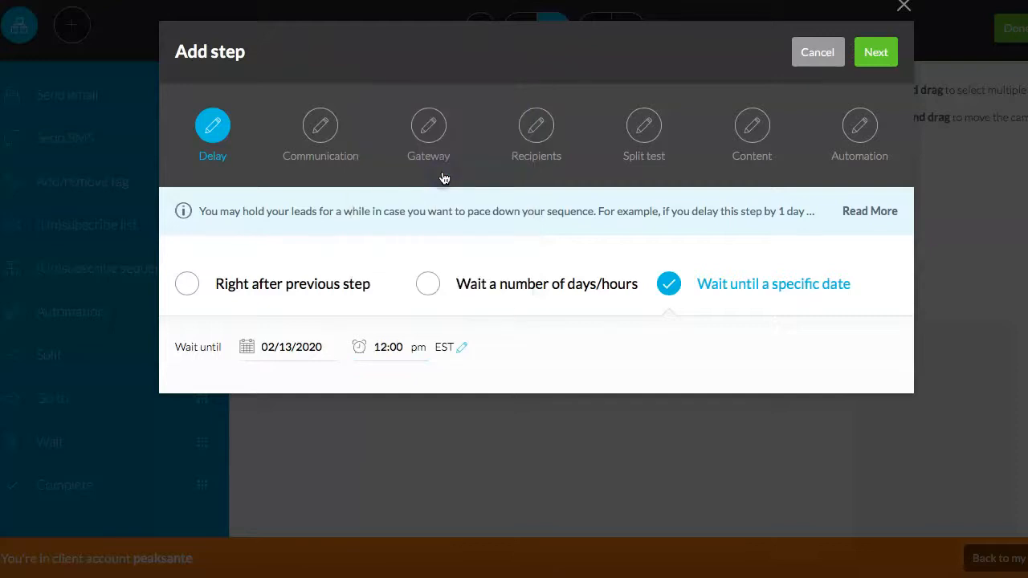
click(881, 53)
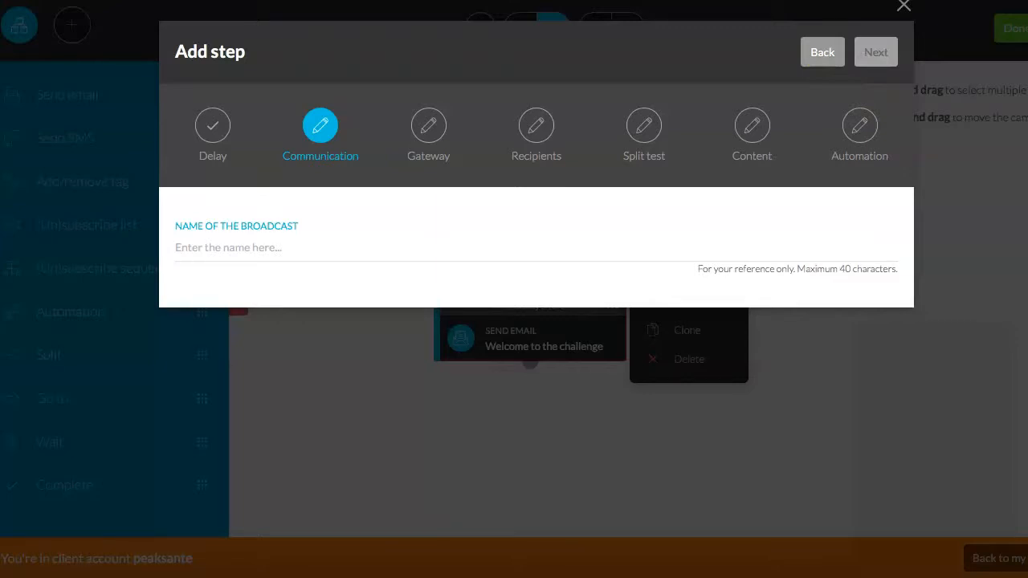
Try a delay of 1 day after the previous step for the second email and discard the unfinished step.
click(833, 55)
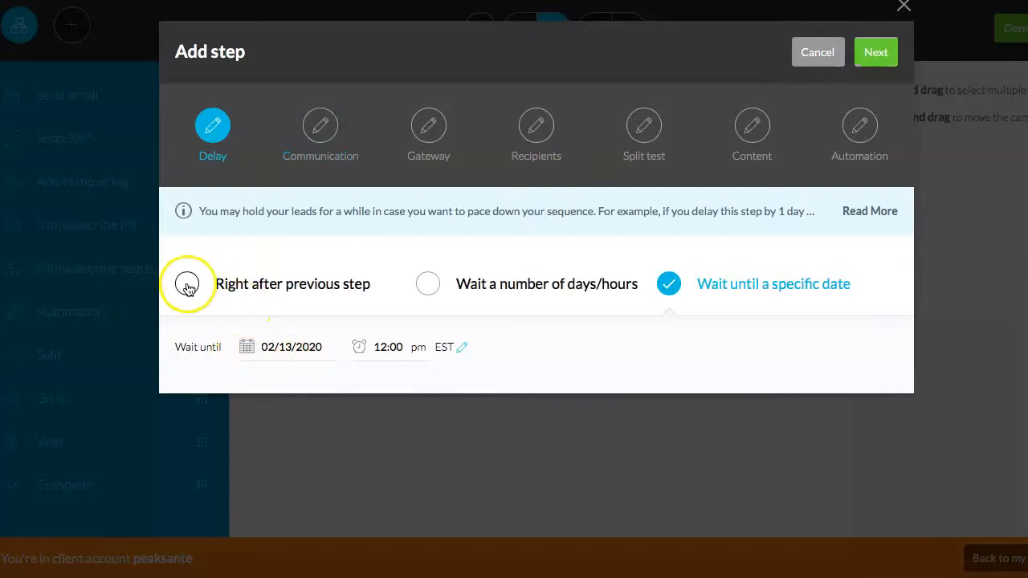
click(429, 286)
click(258, 341)
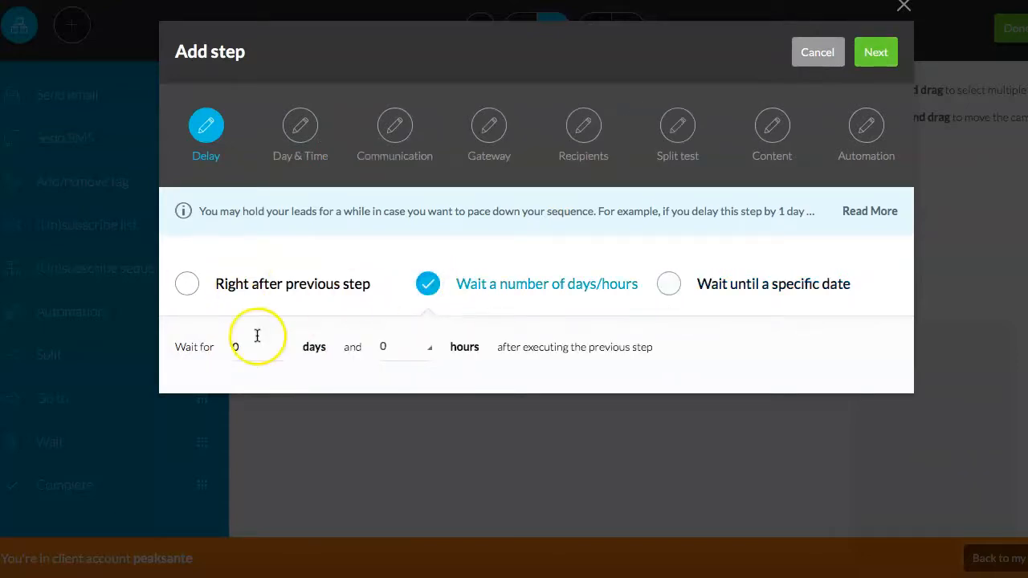
text(1)
click(643, 339)
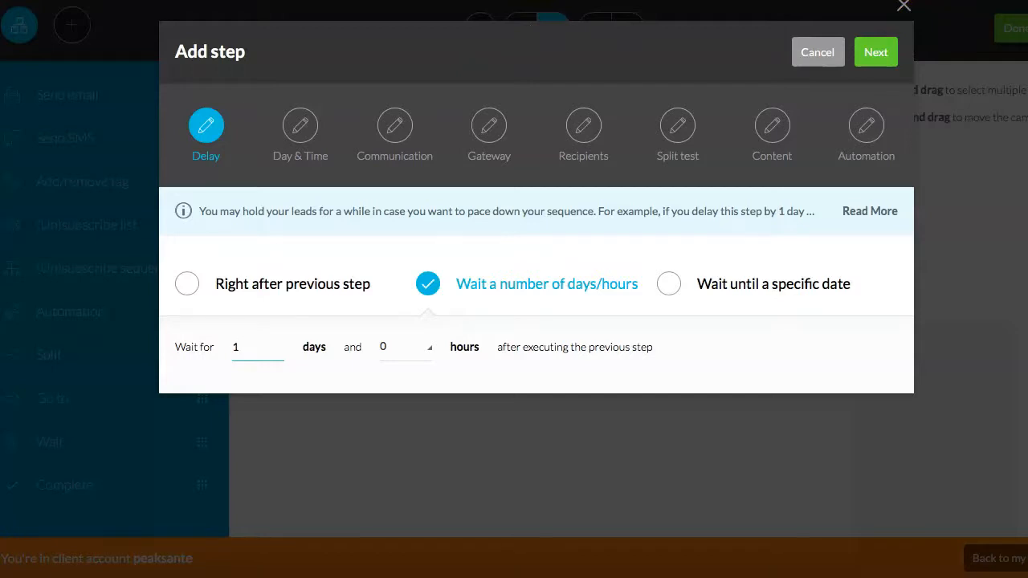
click(881, 58)
click(877, 53)
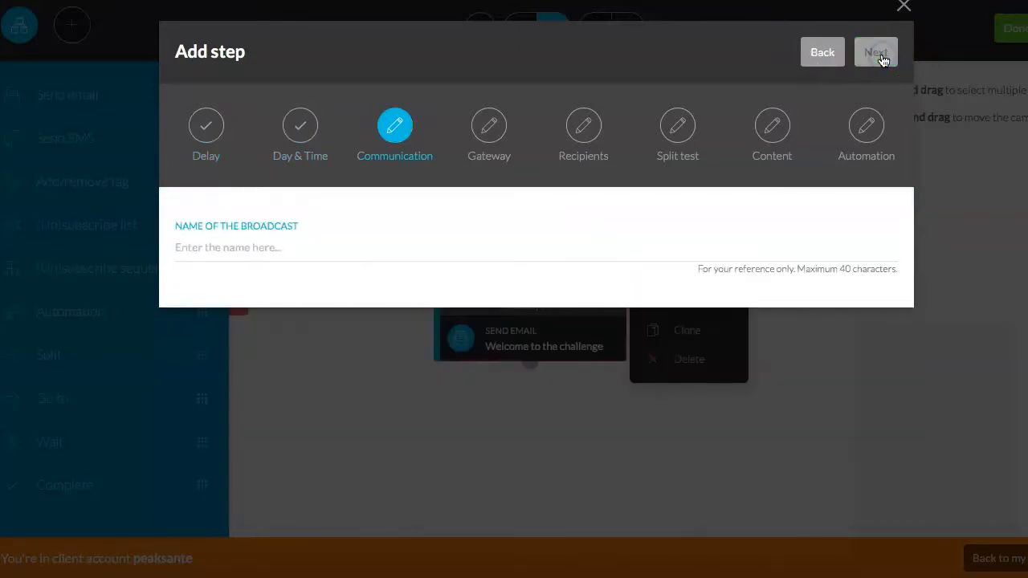
click(903, 8)
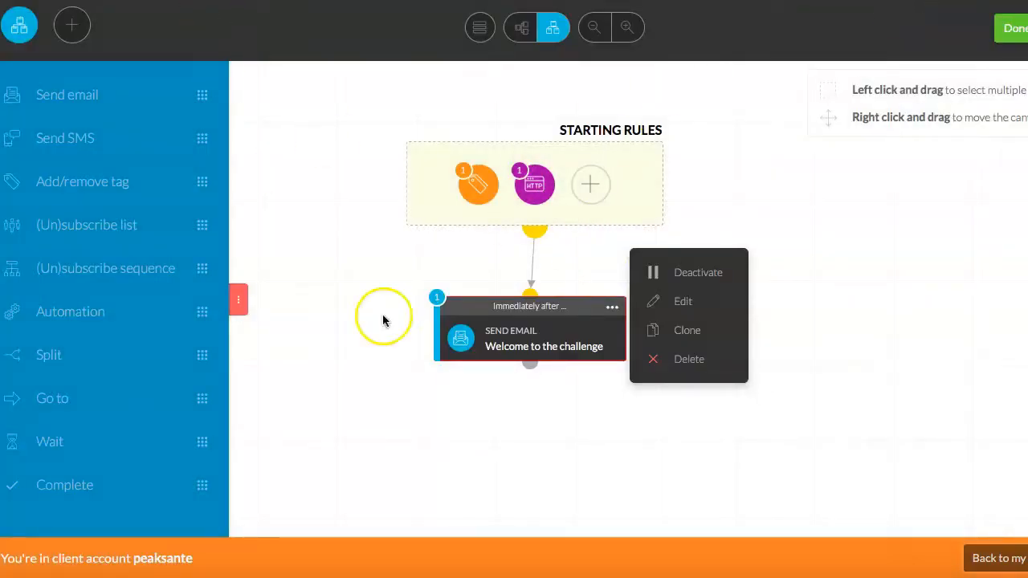
click(631, 390)
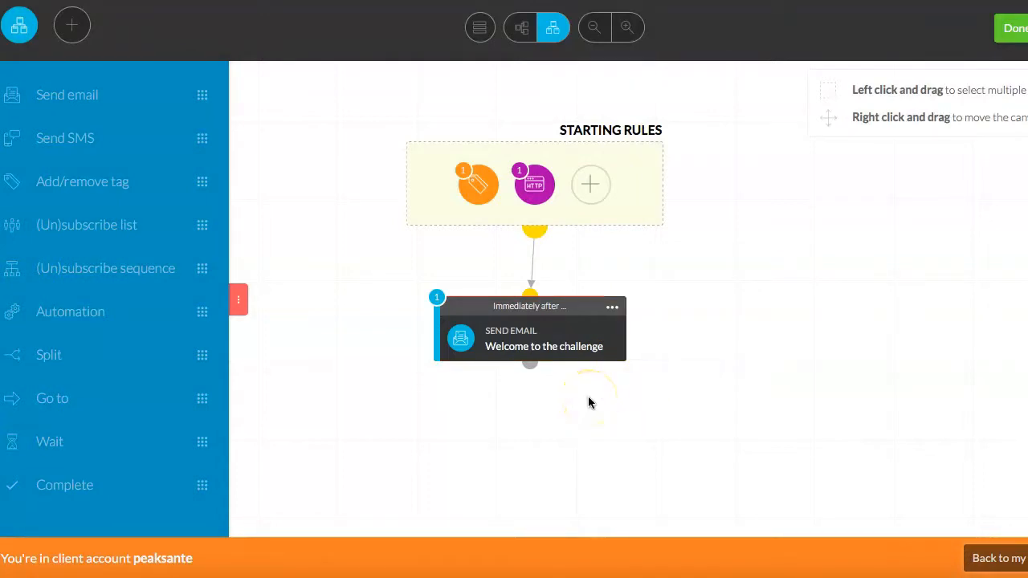